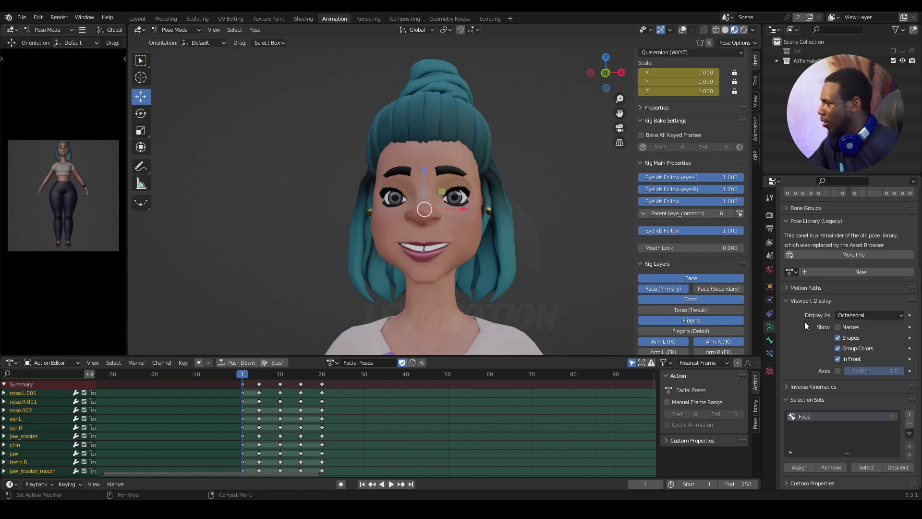
- Create a new legacy pose library for the rig and add the current smiling pose to it as Face1
scroll(805, 321, "up", 2)
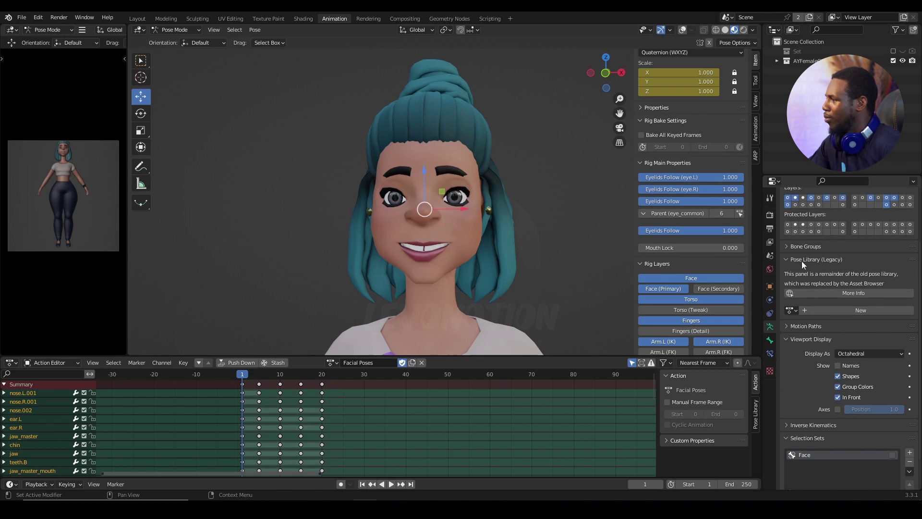
left_click(859, 309)
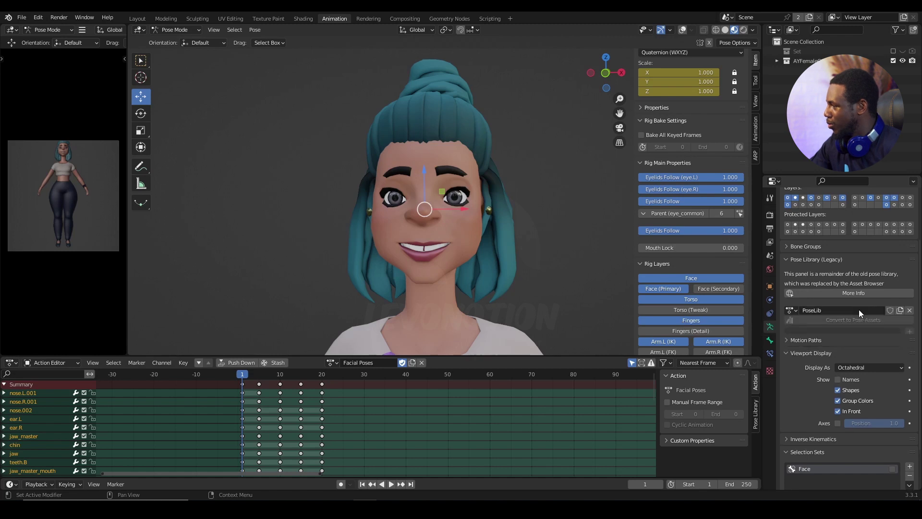
scroll(856, 332, "down", 1)
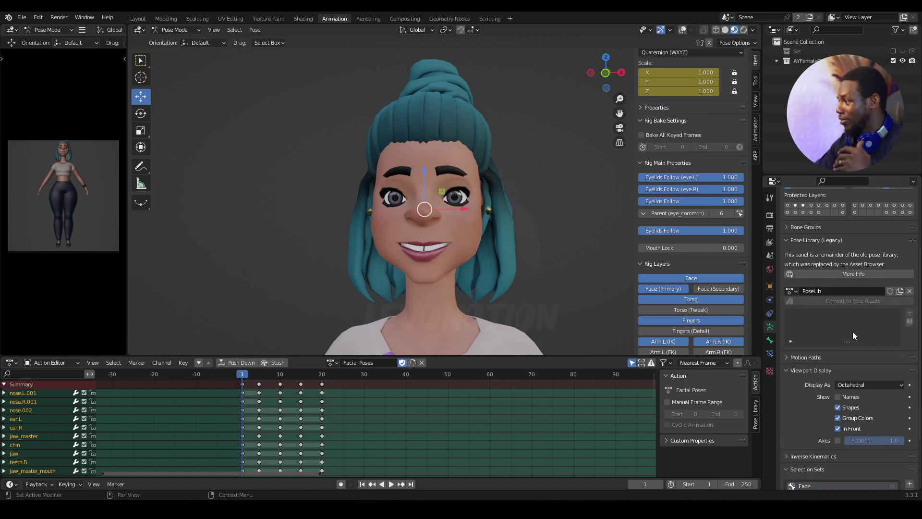
left_click(910, 313)
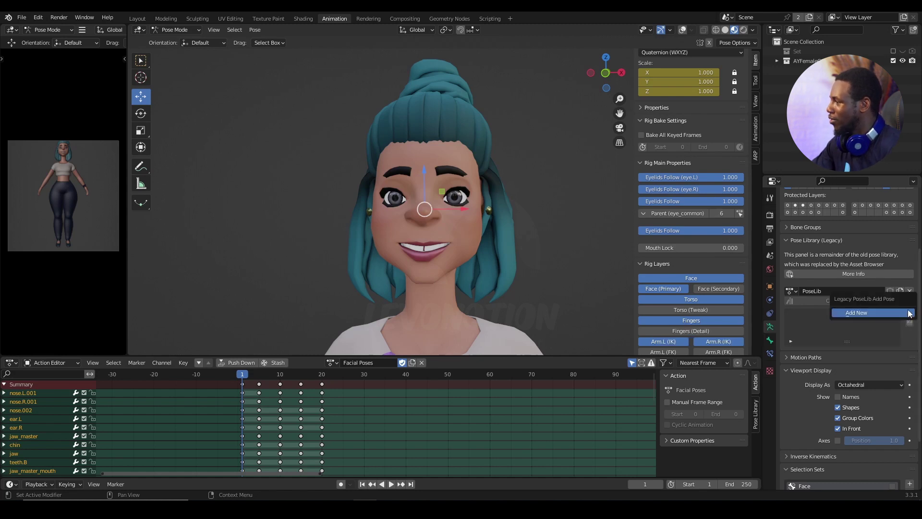
left_click(865, 313)
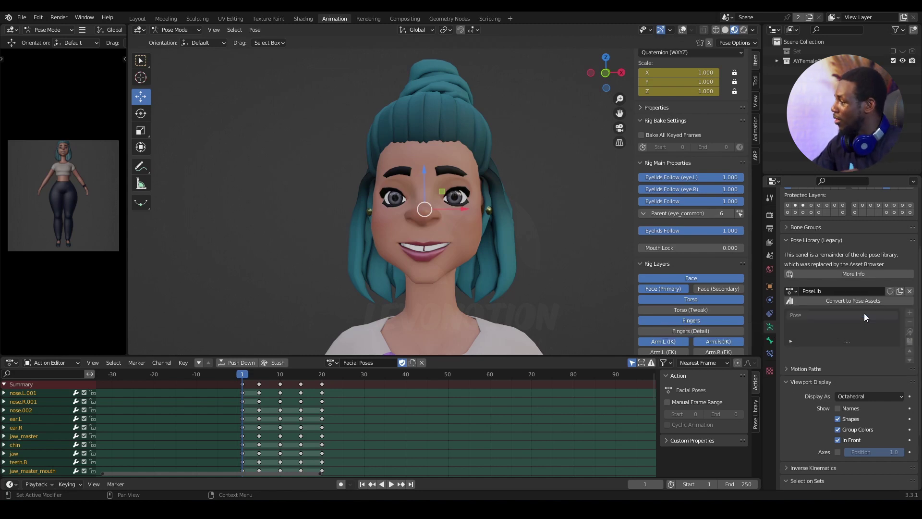
double_click(803, 315)
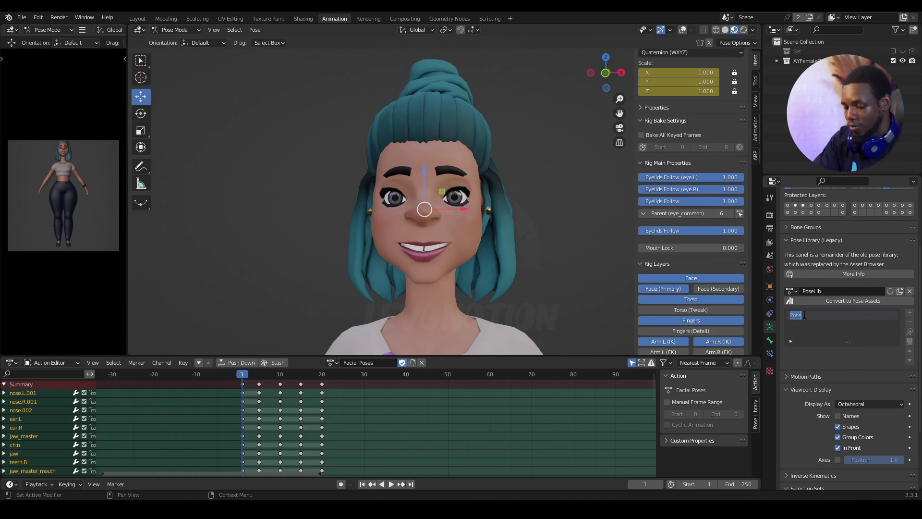
type("Face1")
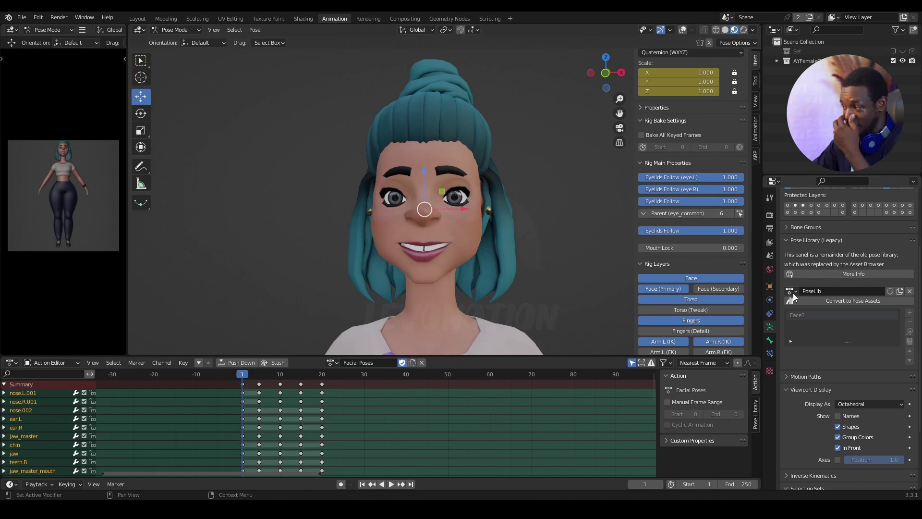
- Replace the stored Face1 library pose with the rig's current pose
left_click(910, 315)
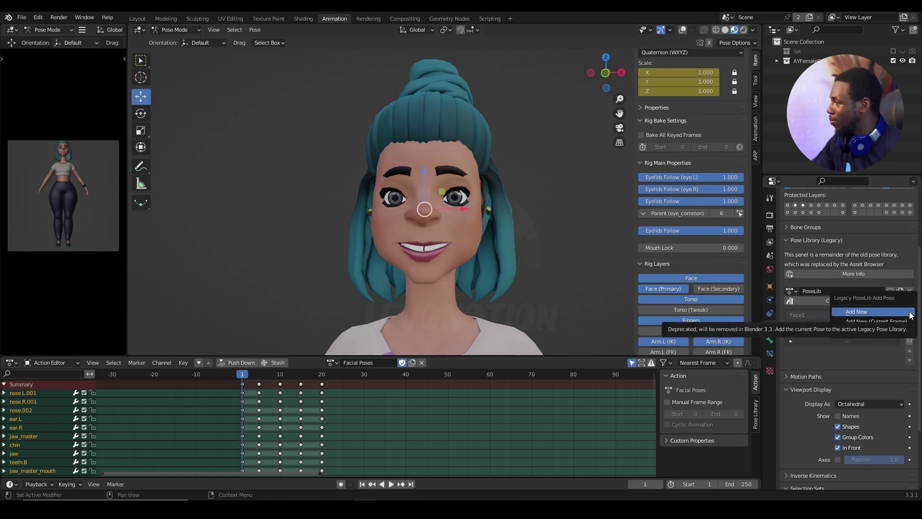
mouse_move(865, 333)
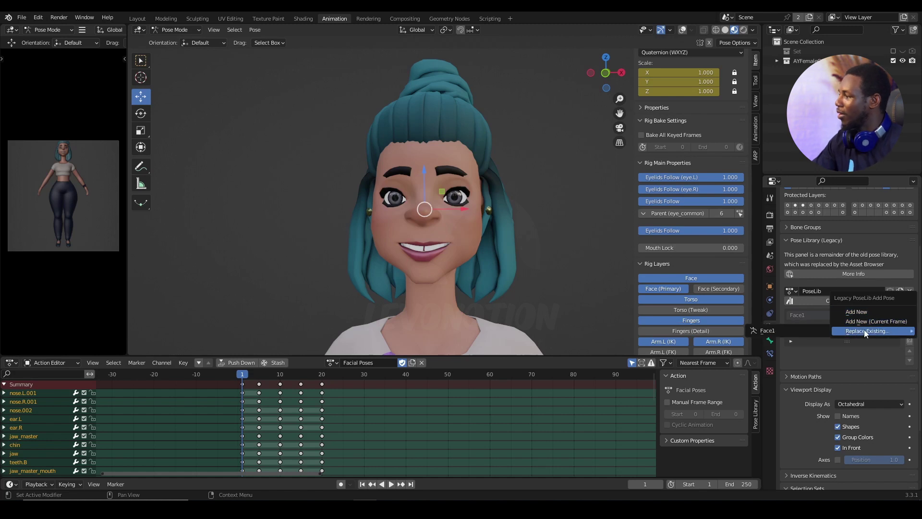
left_click(788, 332)
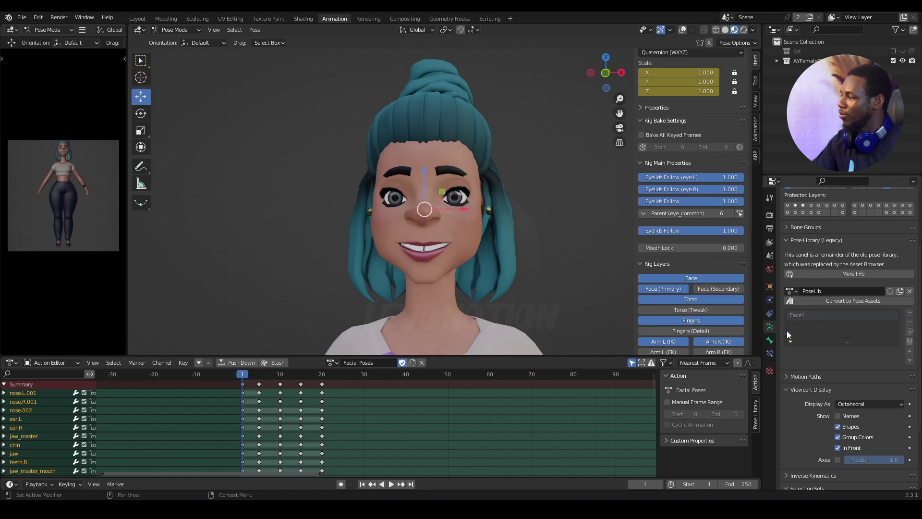
- Add a second new pose to the legacy pose library and name it Face2
left_click(910, 312)
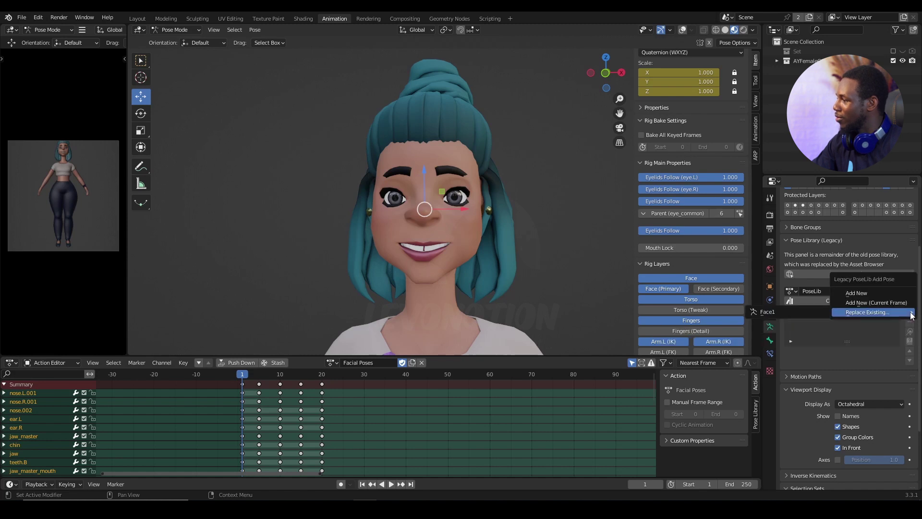
left_click(856, 293)
double_click(811, 324)
type("Face2")
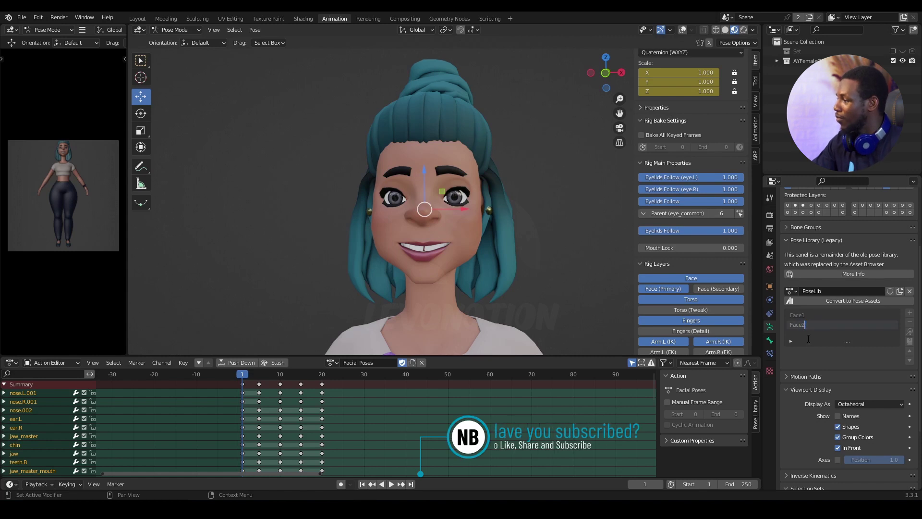
key("Return")
- Go to frame 5 and replace the stored Face2 pose with the closed-mouth expression at that frame
left_click(261, 374)
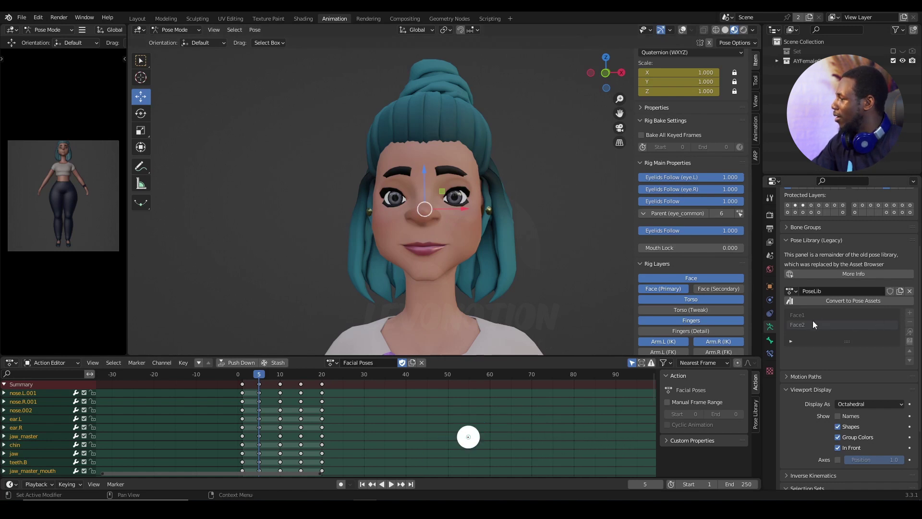
left_click(912, 315)
mouse_move(879, 332)
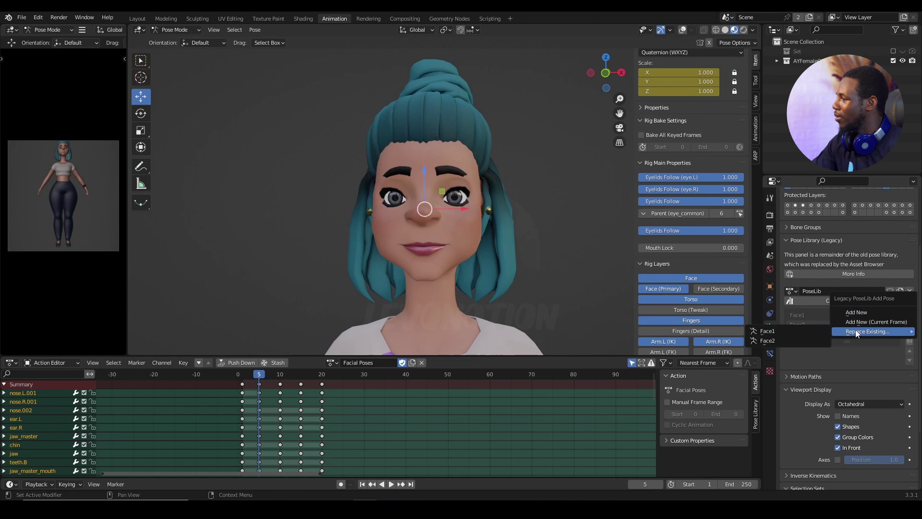
left_click(788, 340)
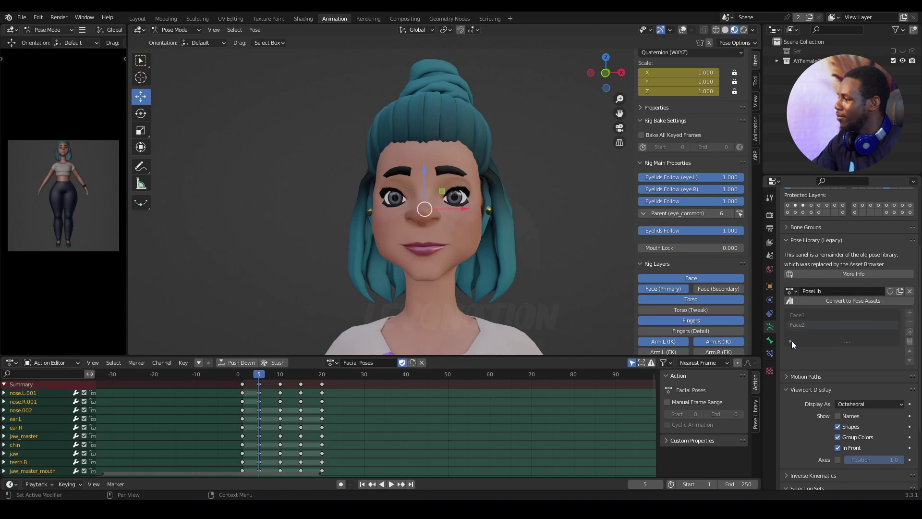
- Apply the Face1 and Face2 library poses to the rig in turn to check both expressions
left_click(812, 315)
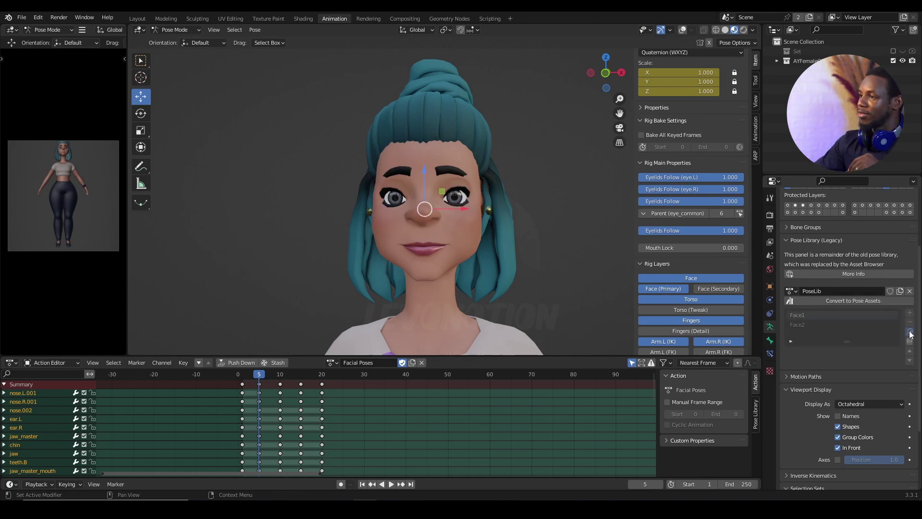
left_click(910, 333)
left_click(802, 326)
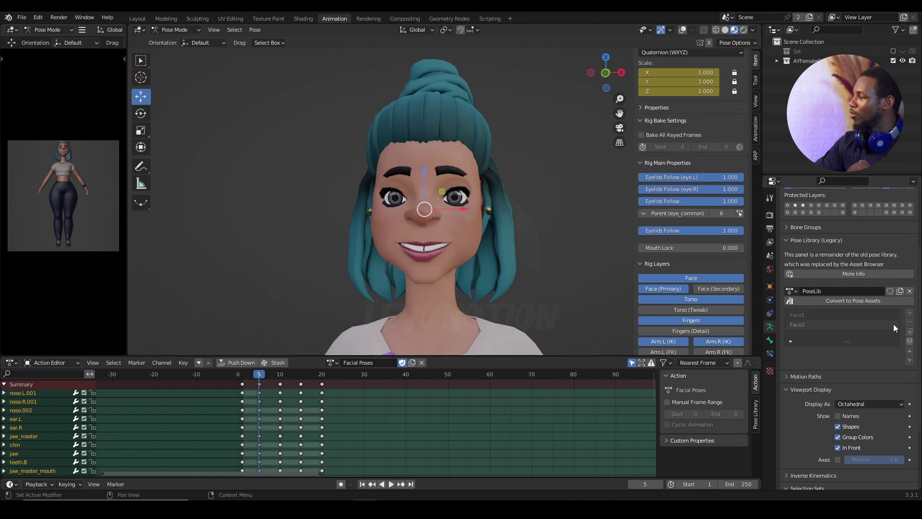
left_click(909, 332)
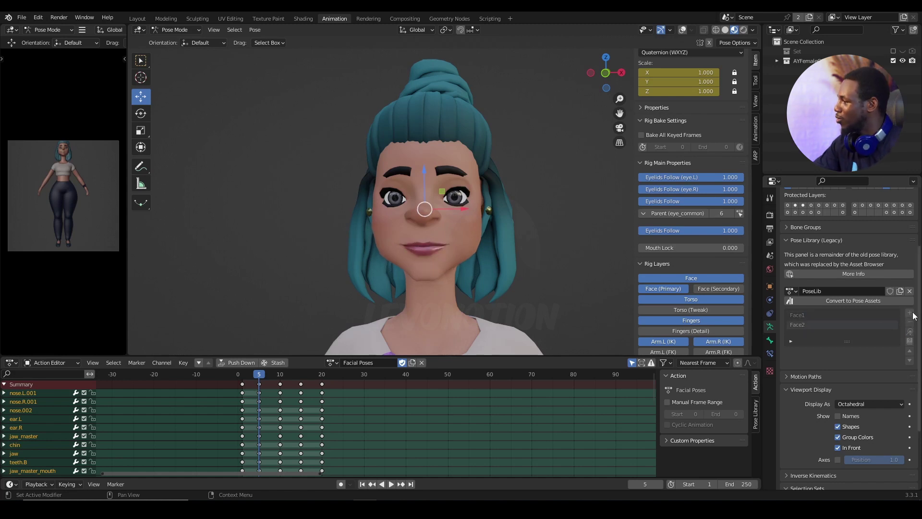
- Add a third new pose to the legacy pose library and name it Face3
left_click(910, 312)
left_click(857, 292)
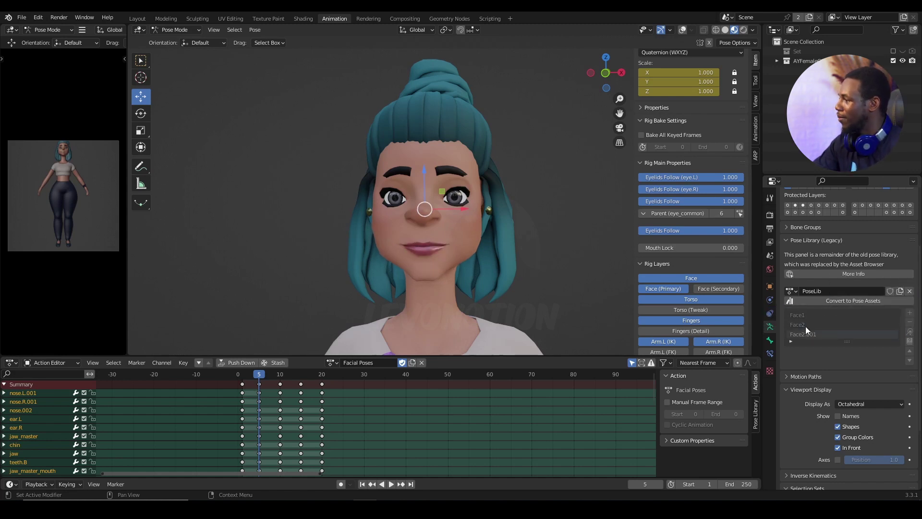
left_click_drag(817, 333, 802, 332)
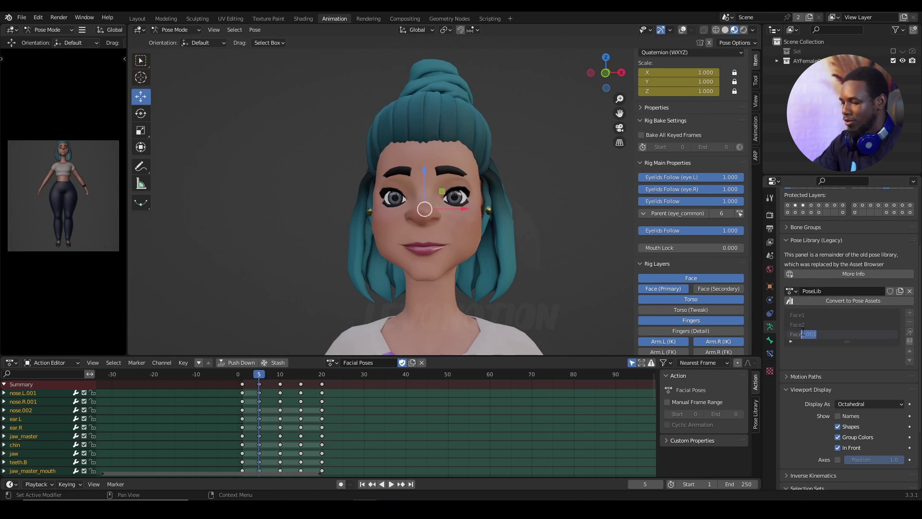
key("BackSpace")
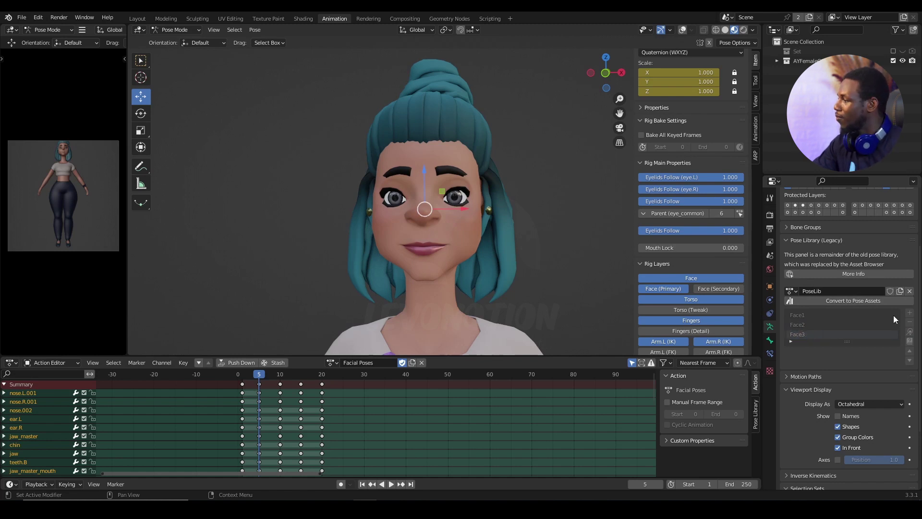
- Go to frame 10 and replace the stored Face3 pose with the angry expression at that frame
left_click_drag(301, 373, 281, 375)
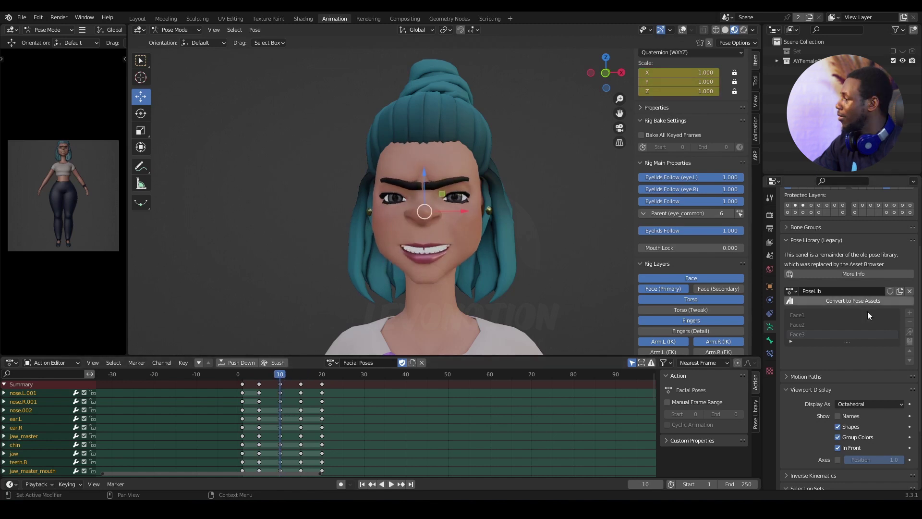
left_click(911, 313)
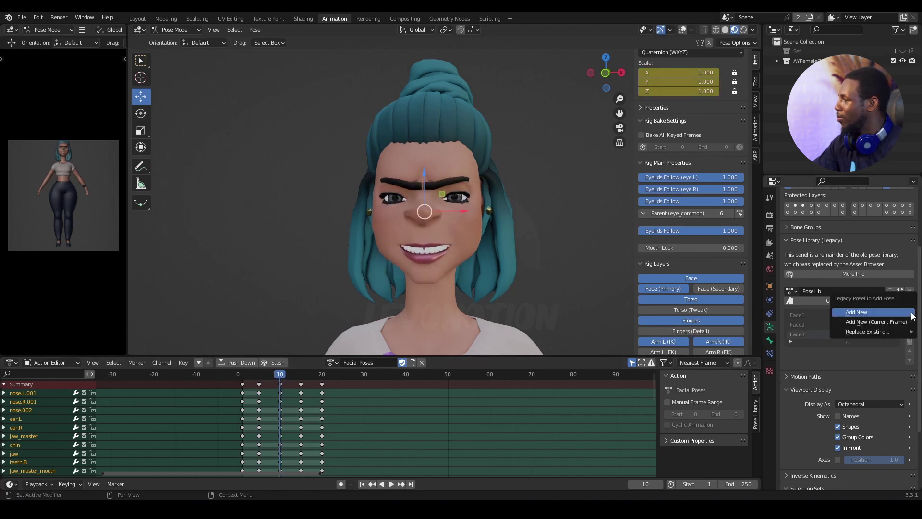
mouse_move(870, 328)
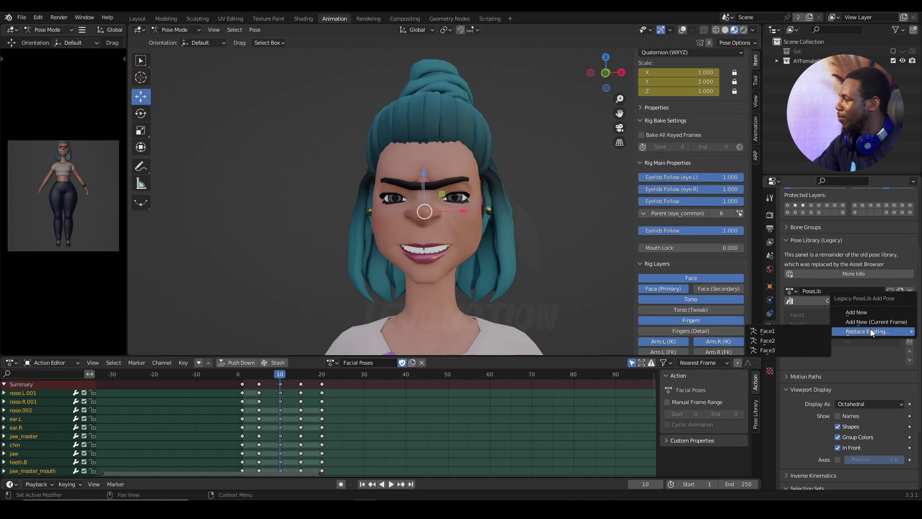
left_click(767, 351)
- Apply the Face1, Face2 and Face3 library poses to the rig one after another to check all three
left_click(801, 315)
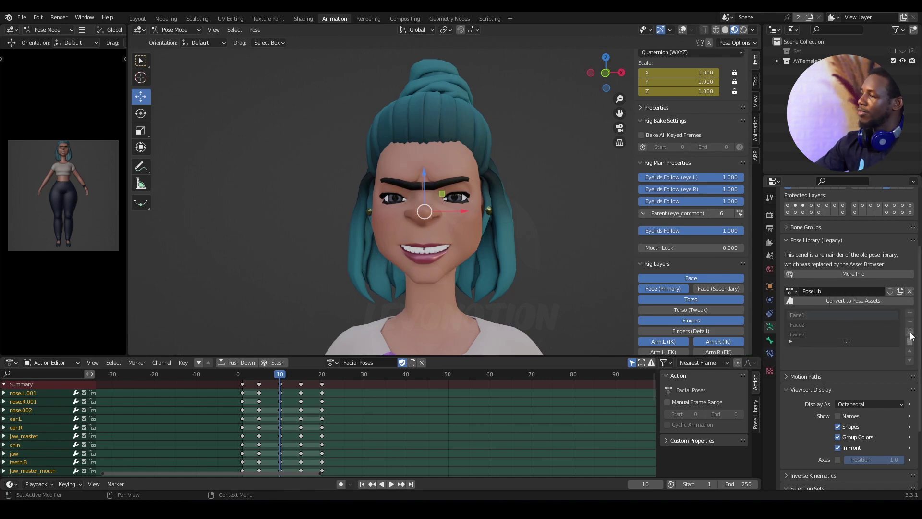
left_click(910, 331)
left_click(808, 324)
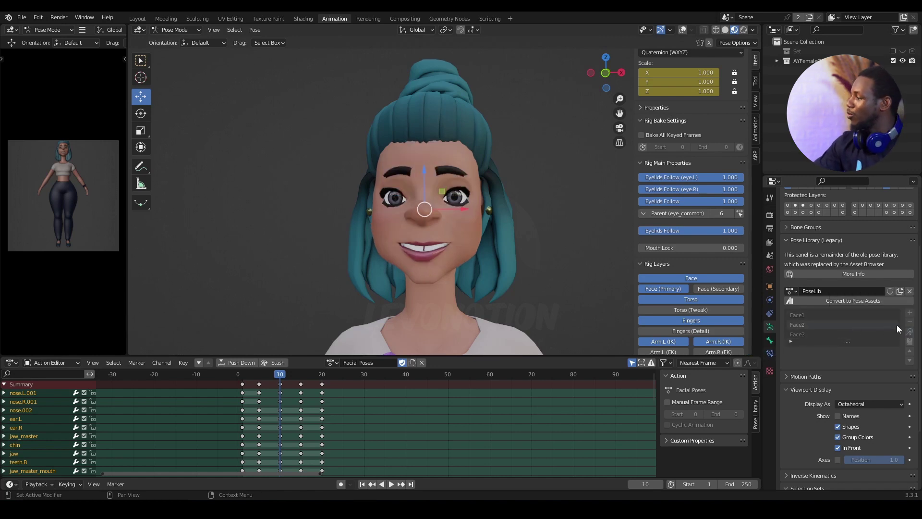
left_click(910, 332)
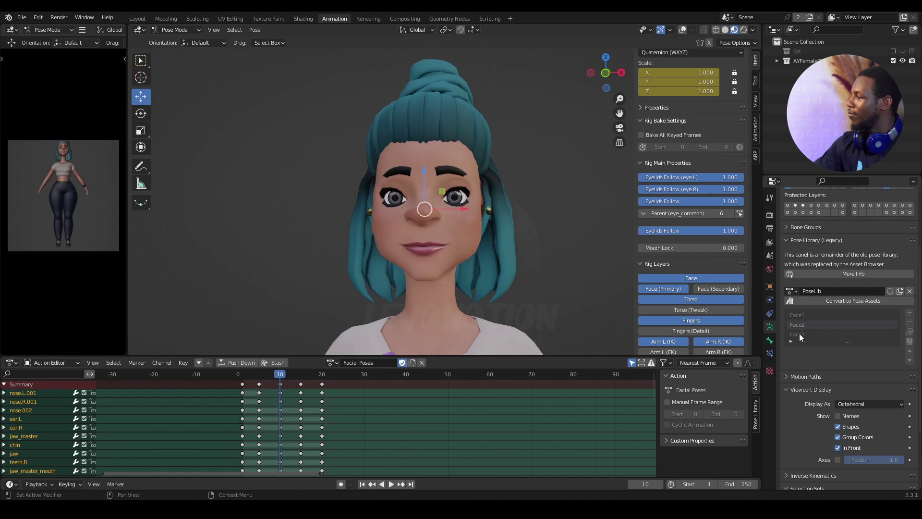
left_click(799, 334)
left_click(910, 331)
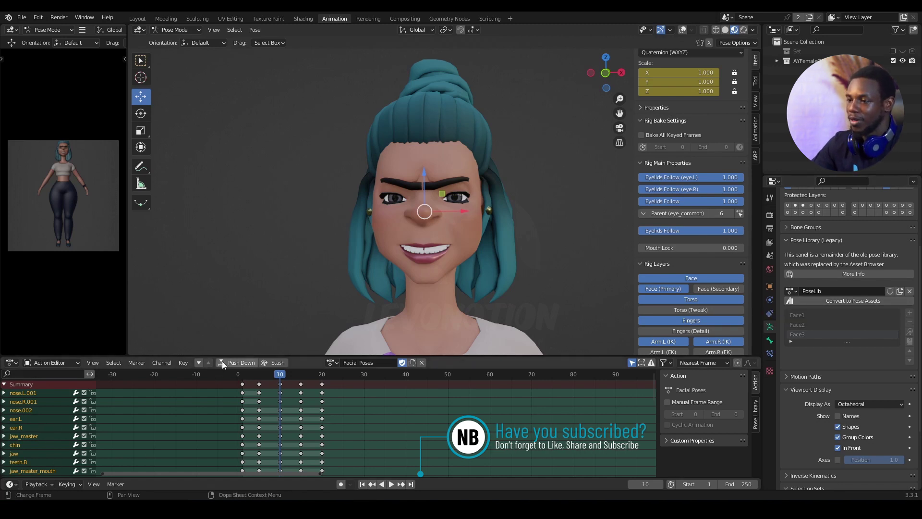
- Set up an Asset Browser below the Action Editor and convert the legacy pose library to pose assets
left_click_drag(255, 358, 255, 233)
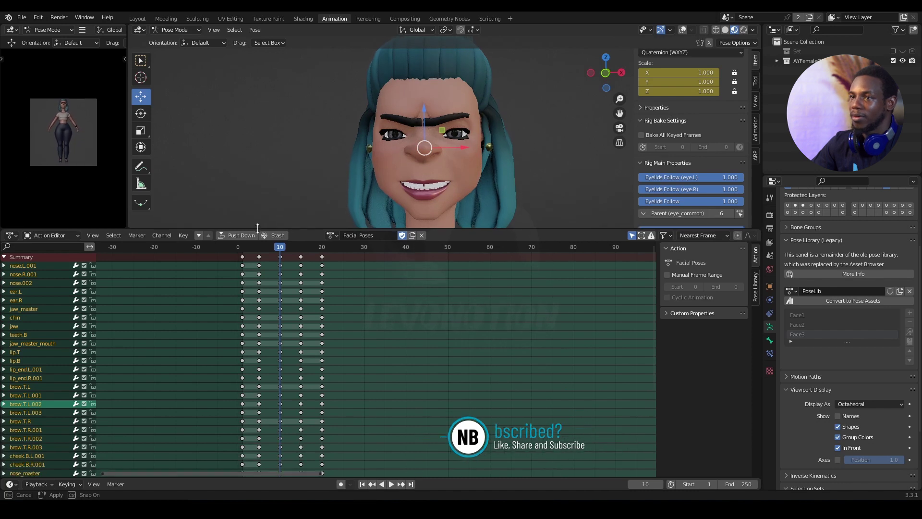
left_click_drag(4, 475, 24, 291)
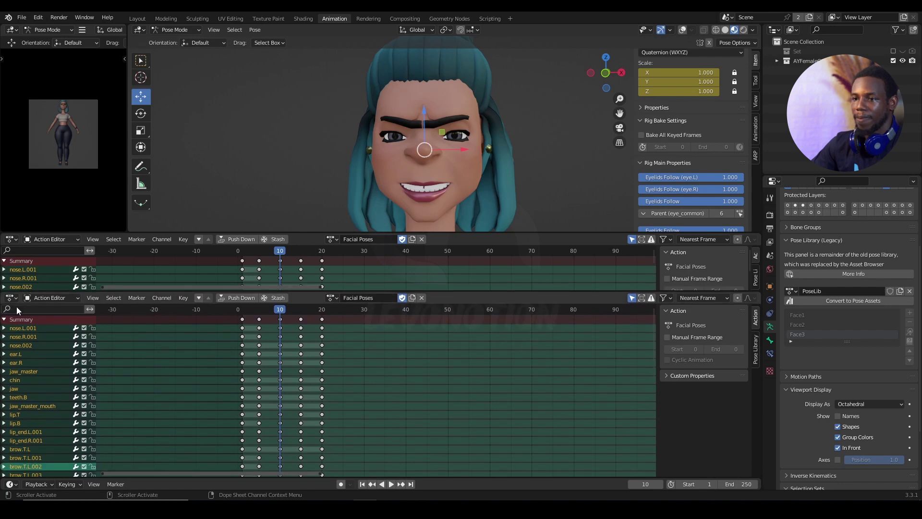
left_click(11, 298)
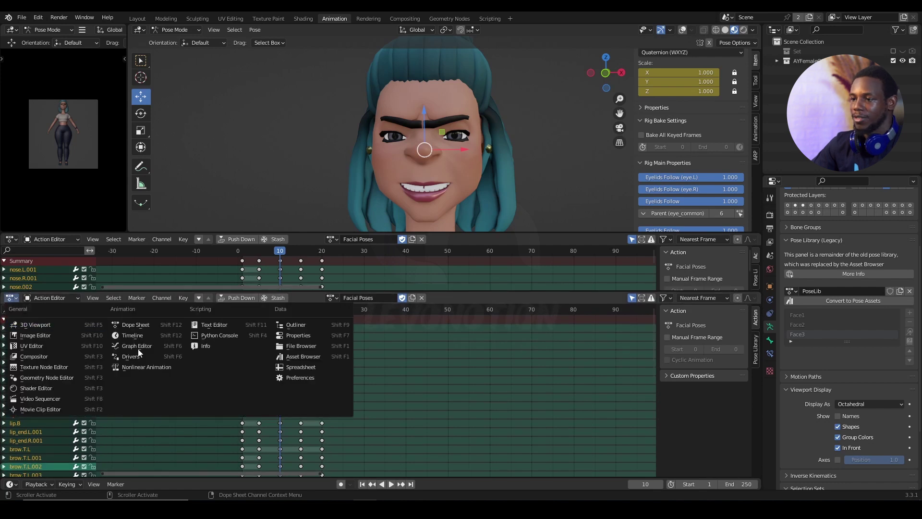
left_click(298, 357)
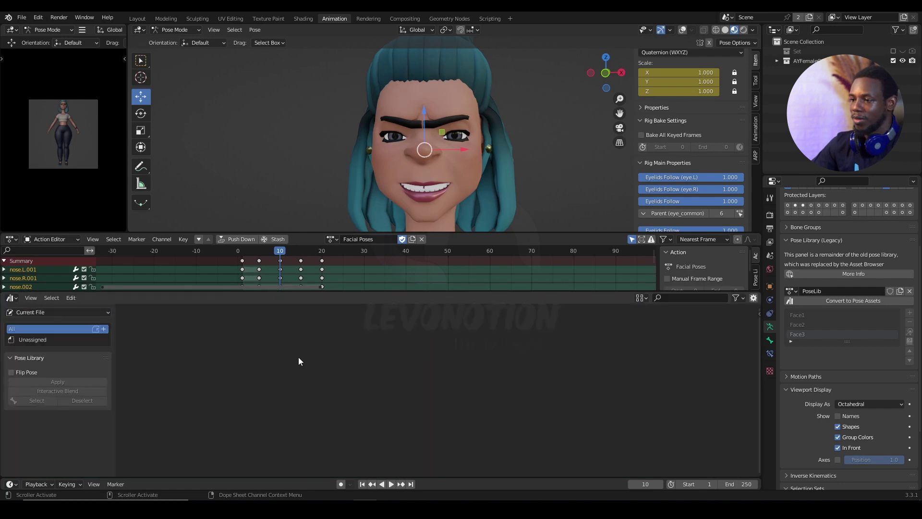
left_click(852, 300)
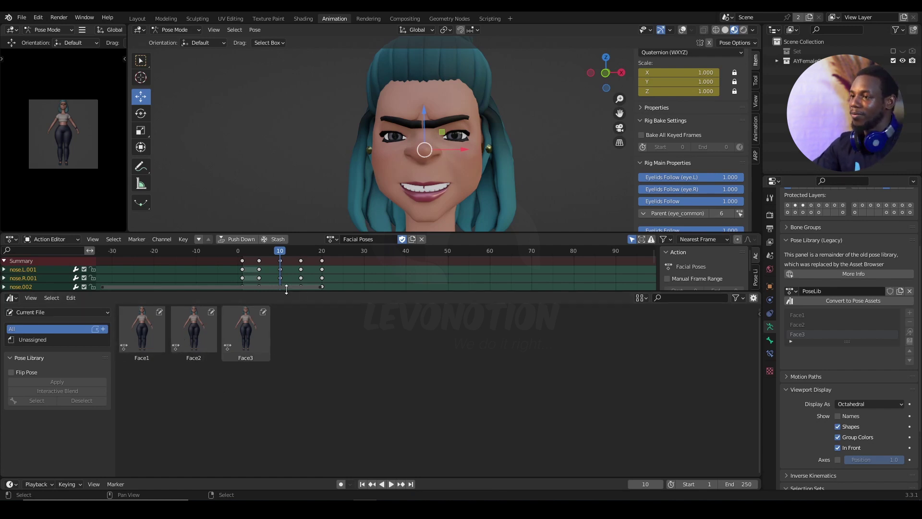
- Apply the Face1, Face2 and Face3 pose assets from the Asset Browser to the rig in turn
left_click(140, 329)
double_click(140, 328)
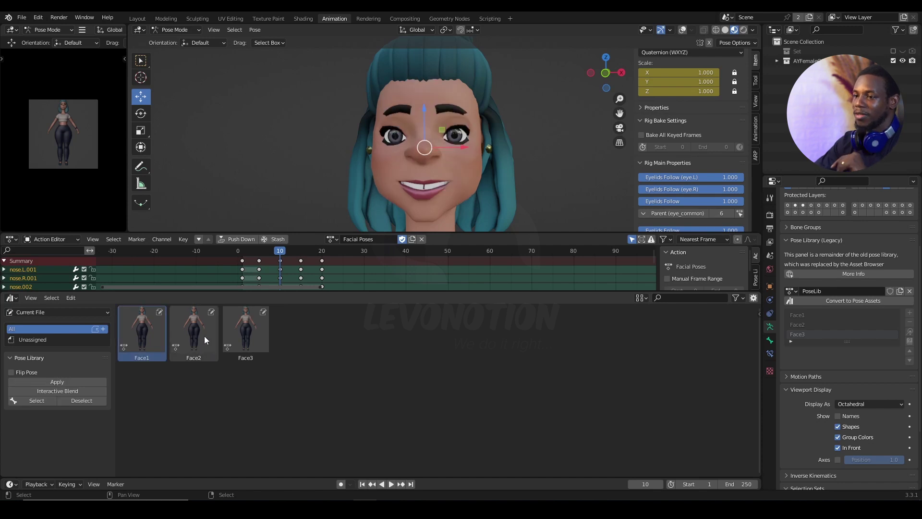
double_click(194, 330)
double_click(246, 329)
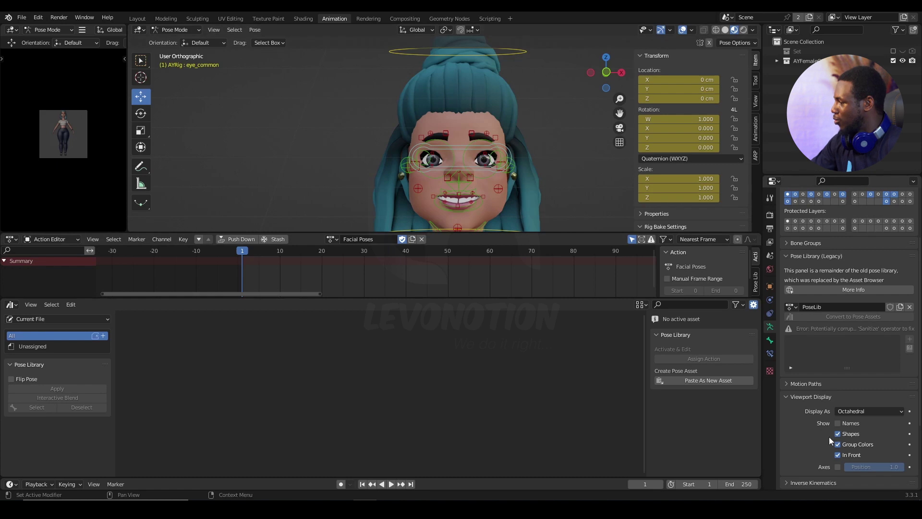
- Select the bones of the Face selection set and enlarge the Action Editor with its pose asset creation options showing
scroll(830, 438, "down", 5)
left_click(868, 468)
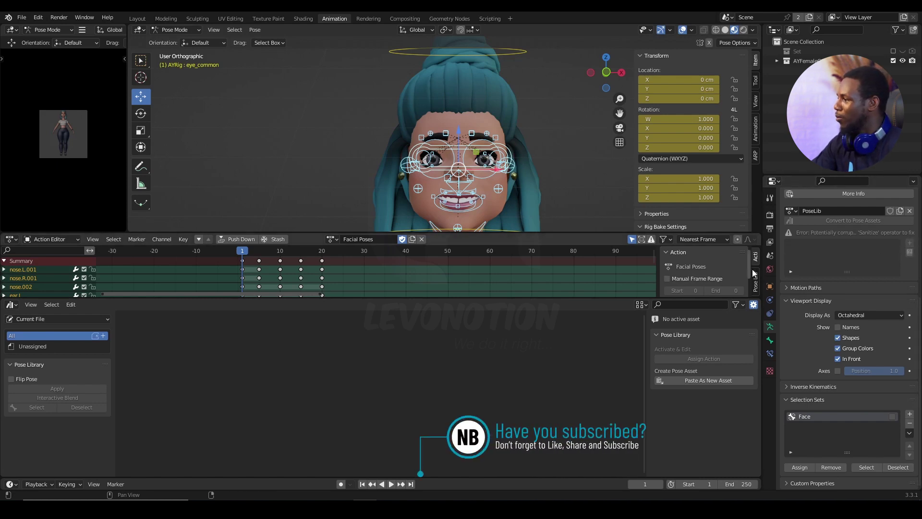
left_click_drag(587, 299, 587, 342)
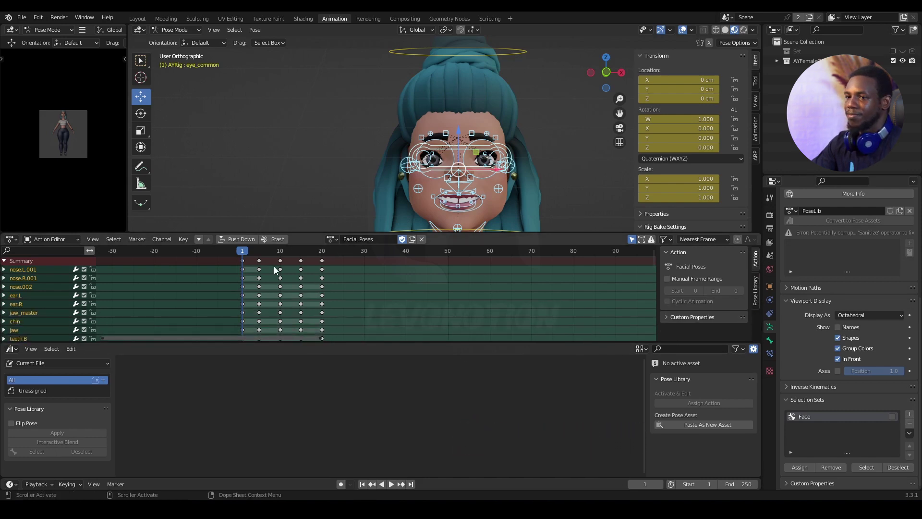
left_click(758, 291)
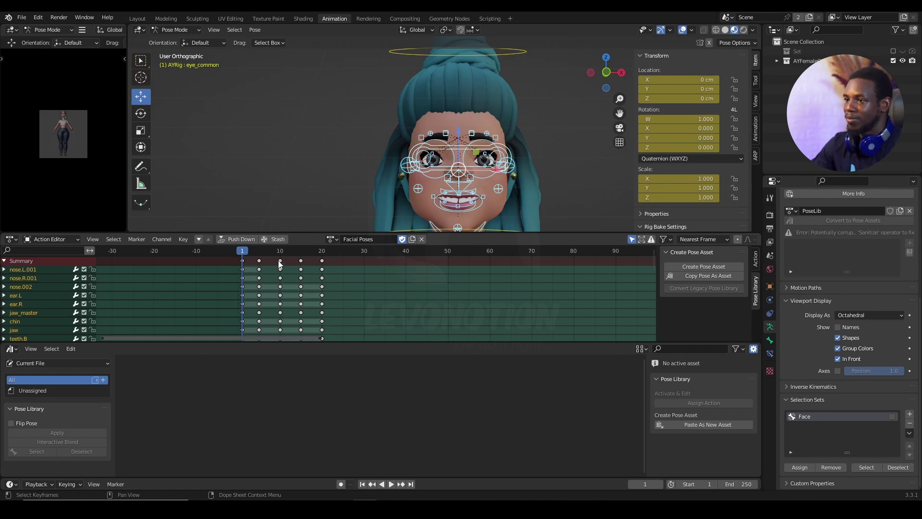
- Go to frame 15 and hide the viewport overlays to view the sad face from the front without rig controls
key("space")
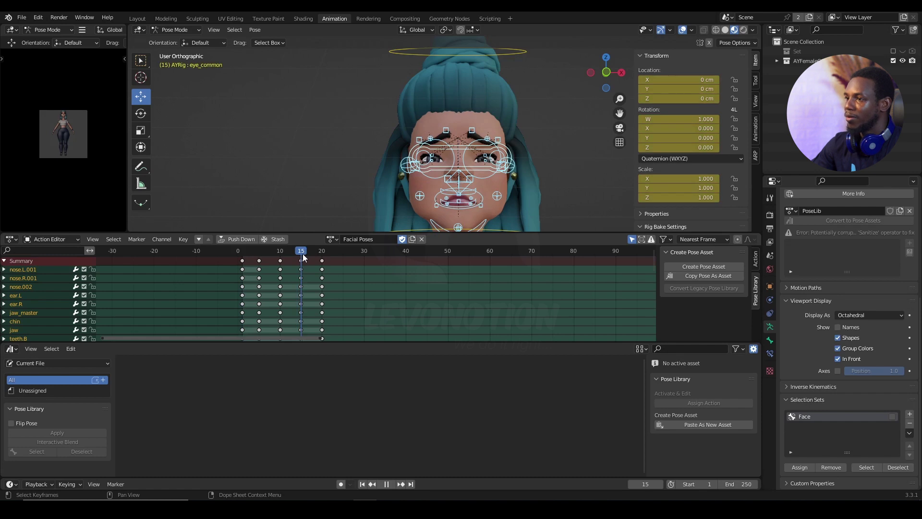
key("space")
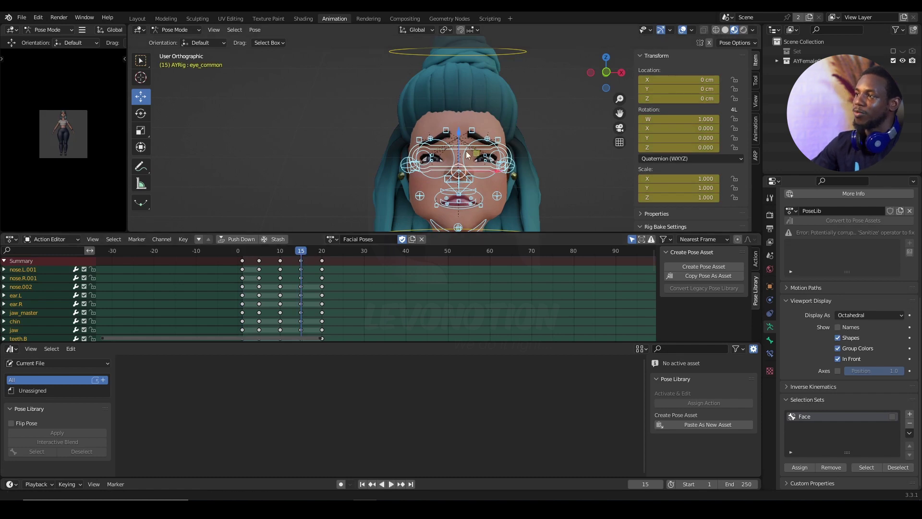
scroll(466, 142, "up", 3)
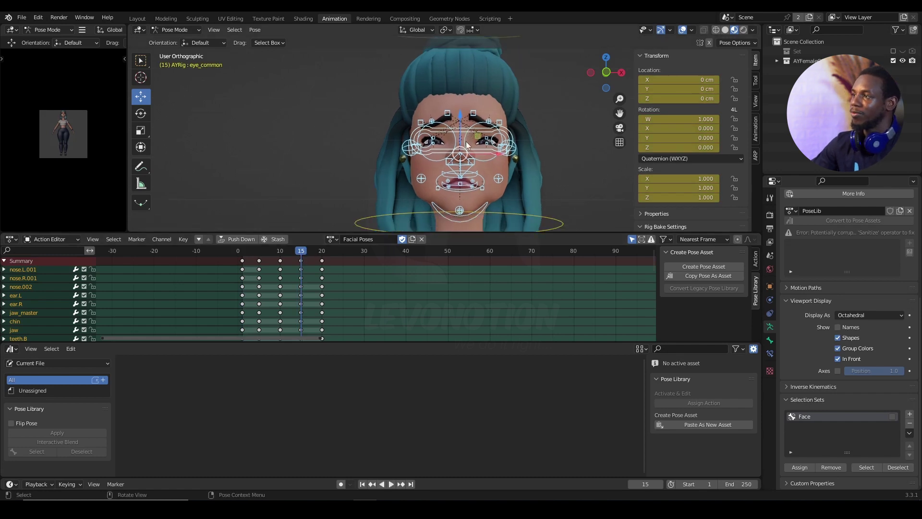
left_click(683, 30)
middle_click_drag(464, 146, 489, 157)
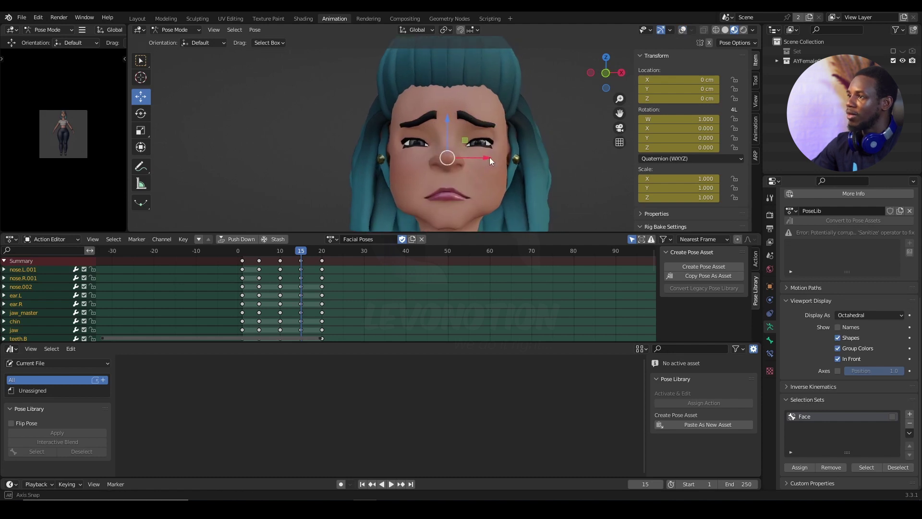
key("KP_1")
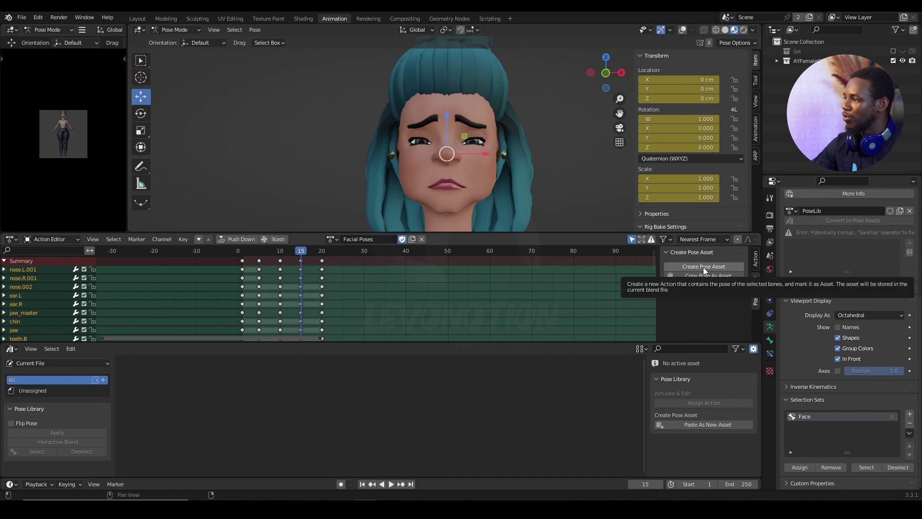
- Try creating a pose asset directly from the sad face at frame 15, and undo it
left_click(716, 265)
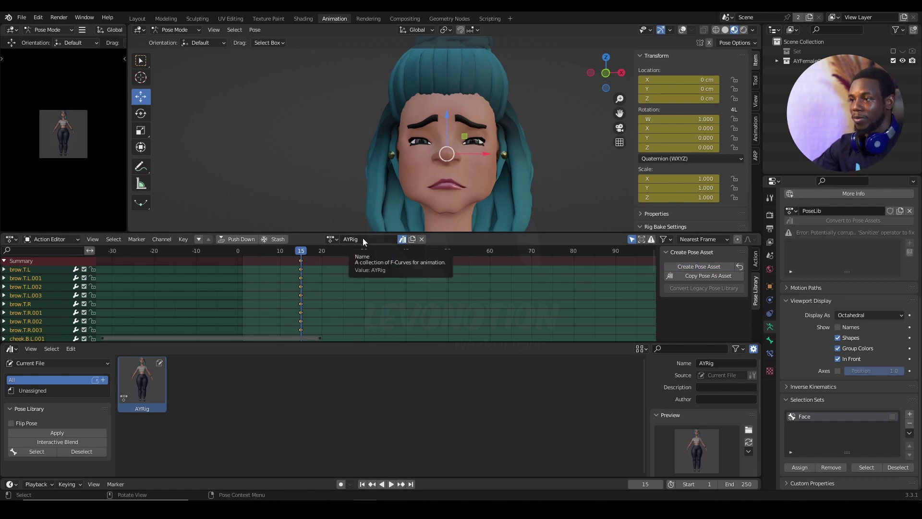
key("ctrl+z")
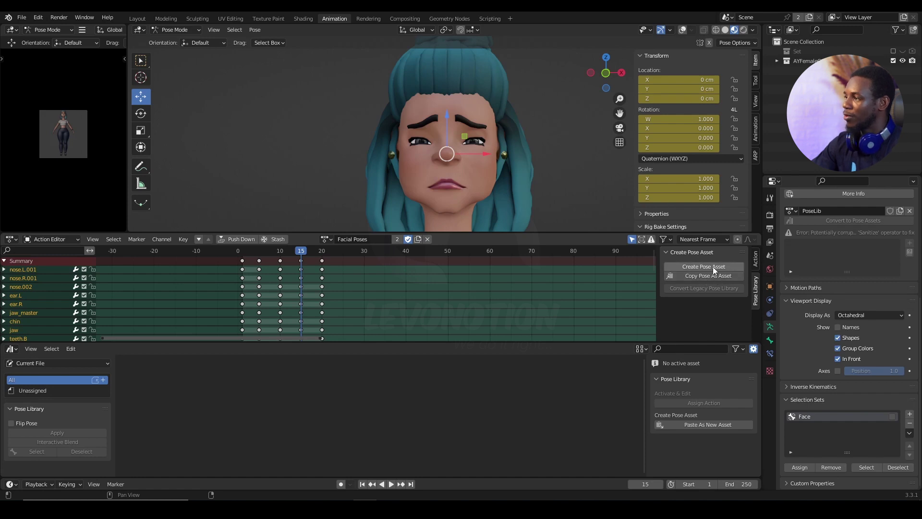
- Copy the smiling pose at frame 1 as an asset and paste it as a new asset in the Asset Browser
left_click(243, 251)
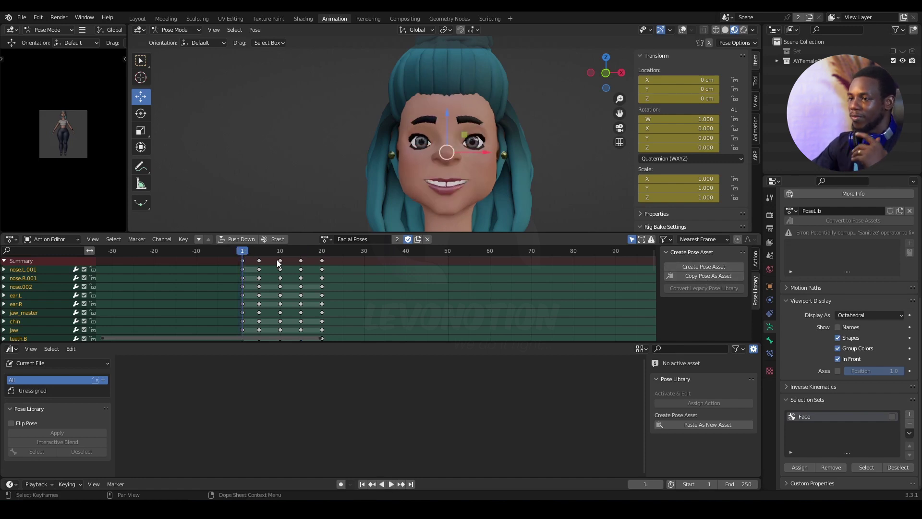
left_click(710, 276)
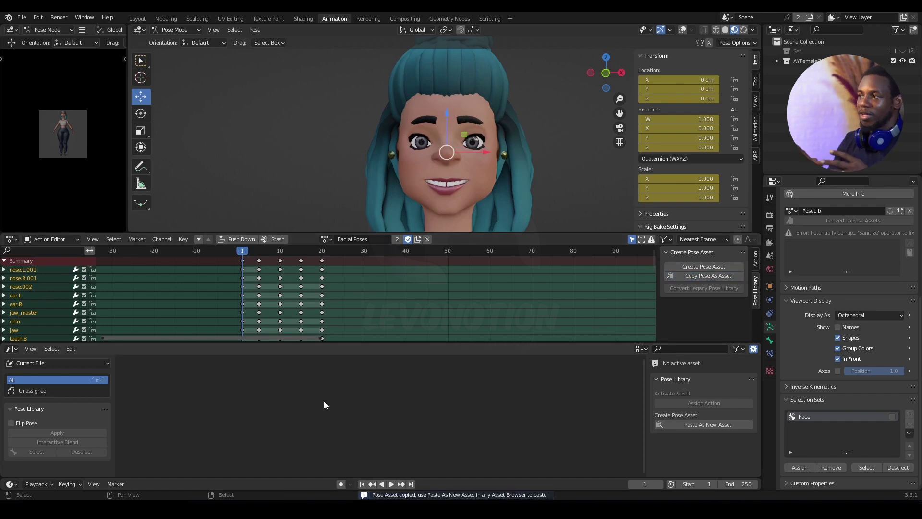
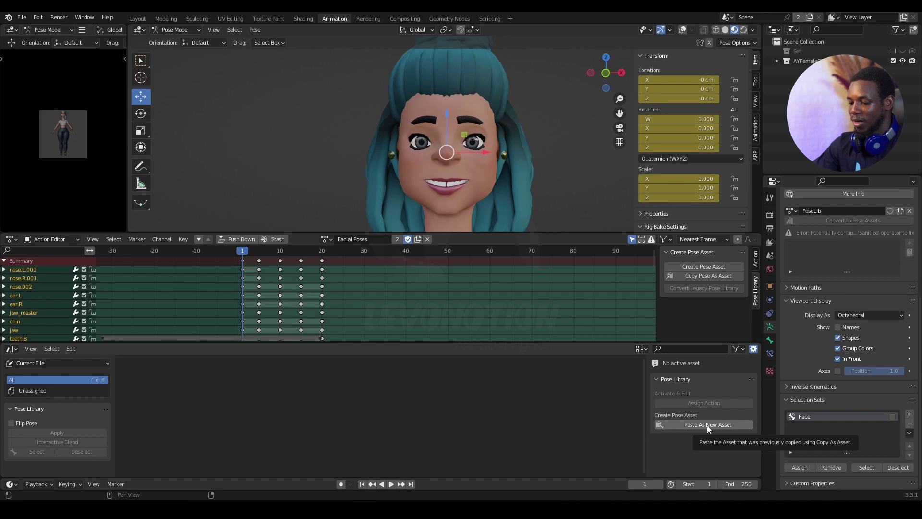
key("n")
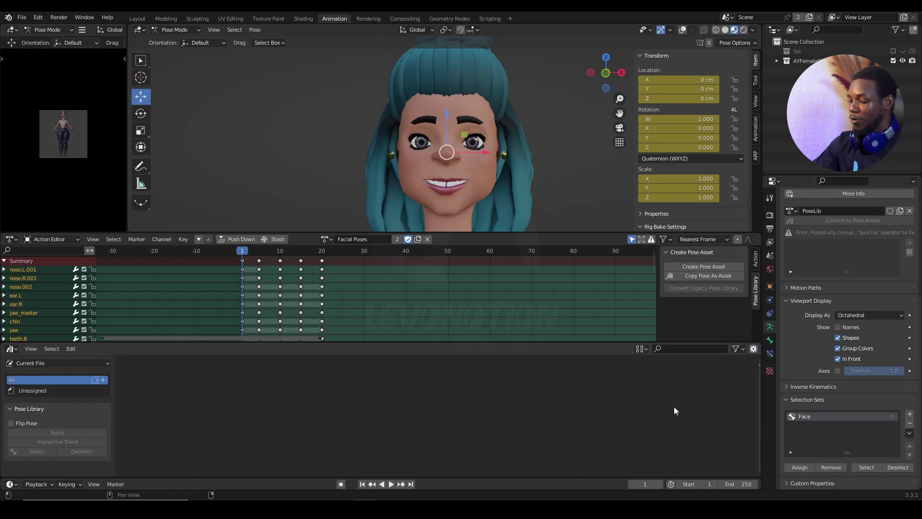
key("n")
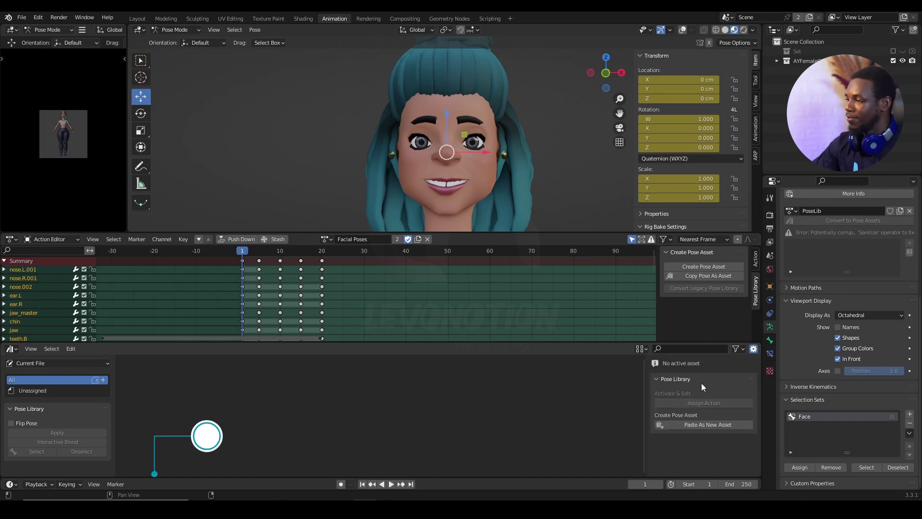
left_click(693, 425)
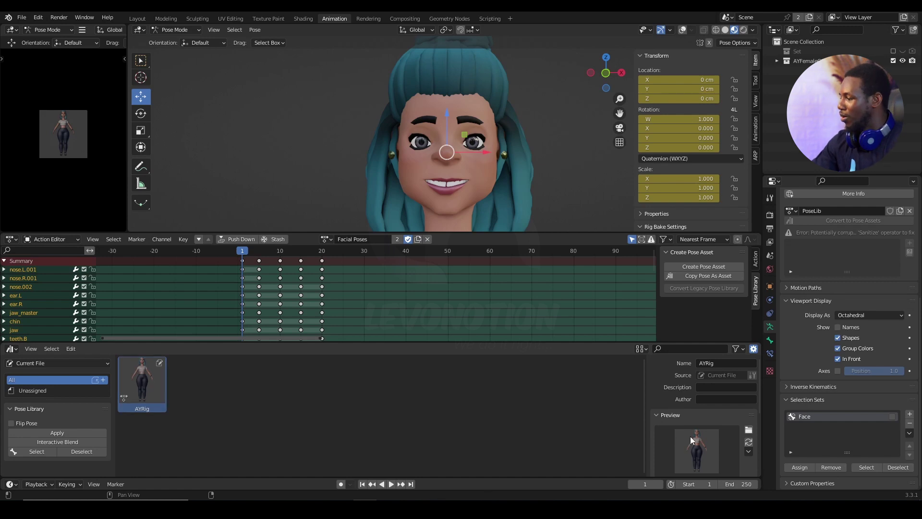
scroll(692, 436, "down", 2)
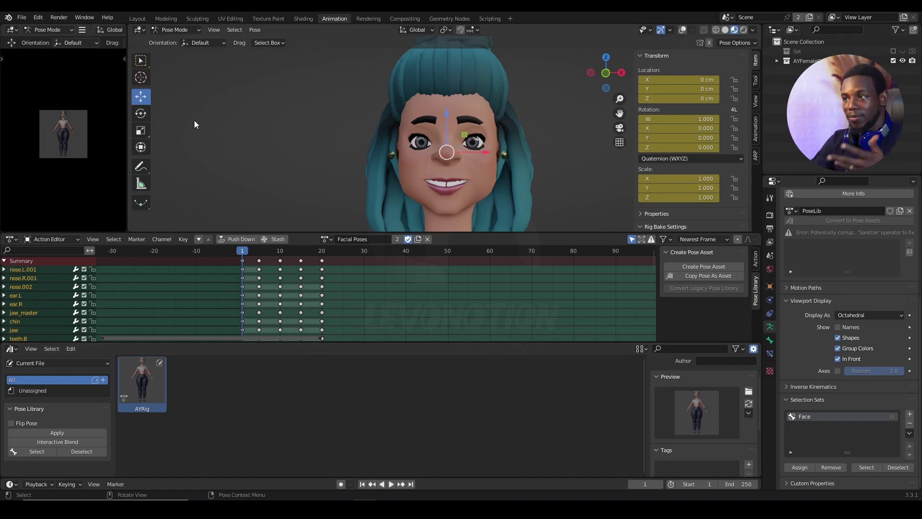
- Switch to Object Mode, add a camera to the scene and rename it Facial_Camera
left_click(172, 30)
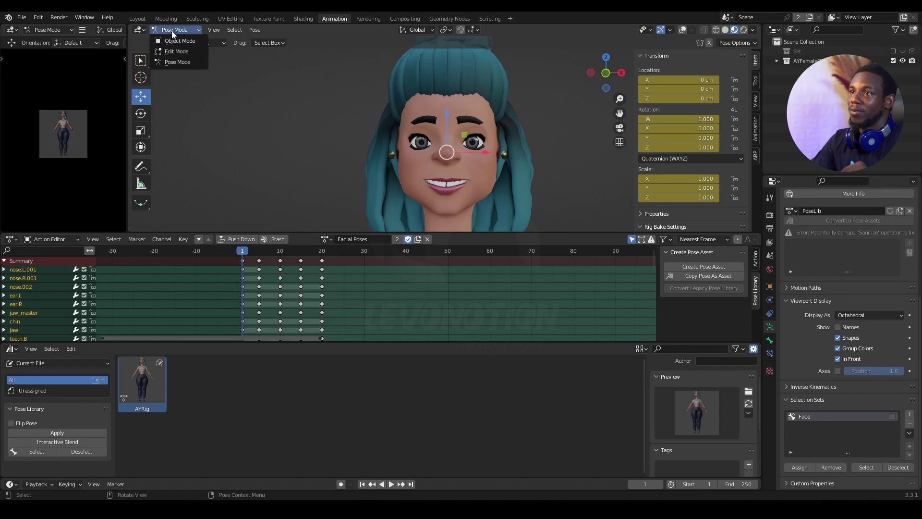
left_click(173, 38)
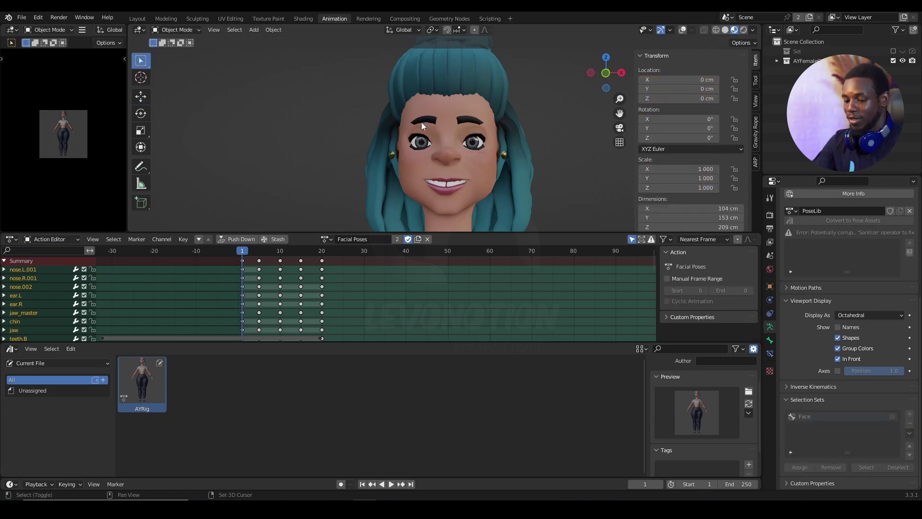
key("shift+a")
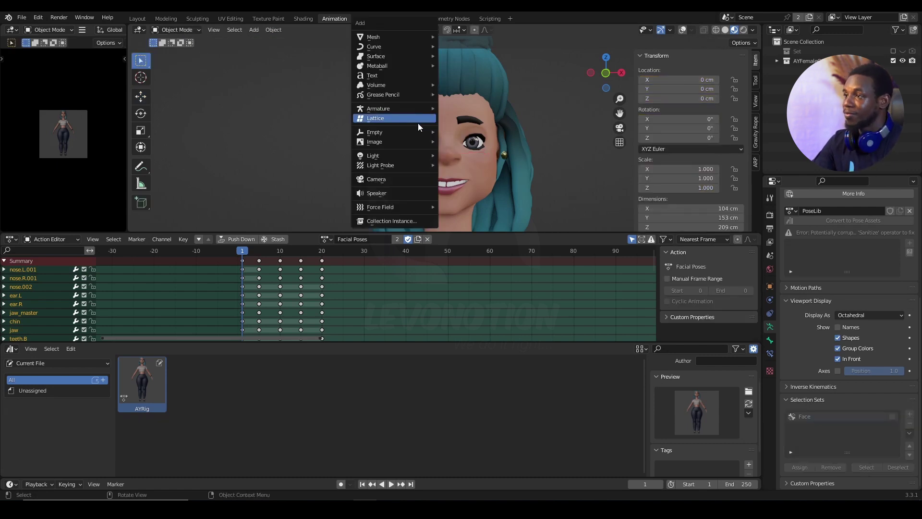
left_click(386, 178)
double_click(798, 70)
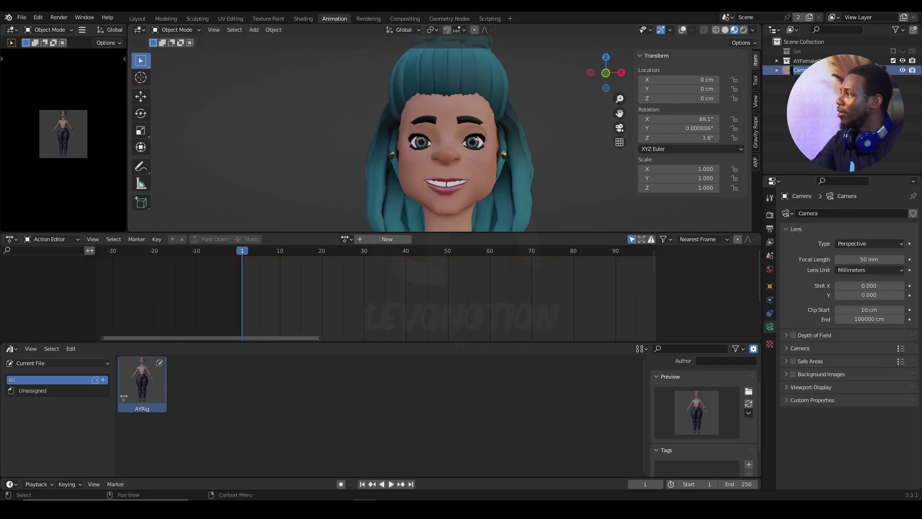
type("Facia")
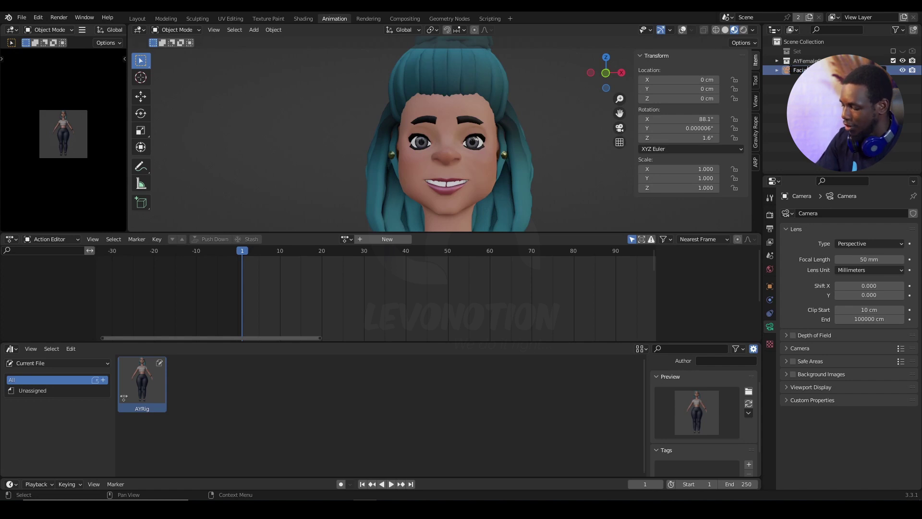
key("Return")
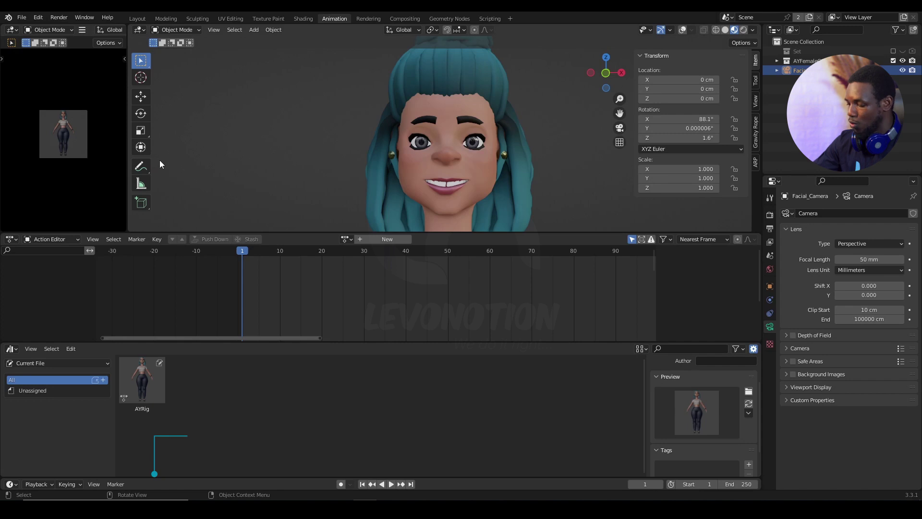
- Make Facial_Camera the active scene camera and, with the camera locked to the view, frame it on the character's head and upper chest
key("ctrl+KP_0")
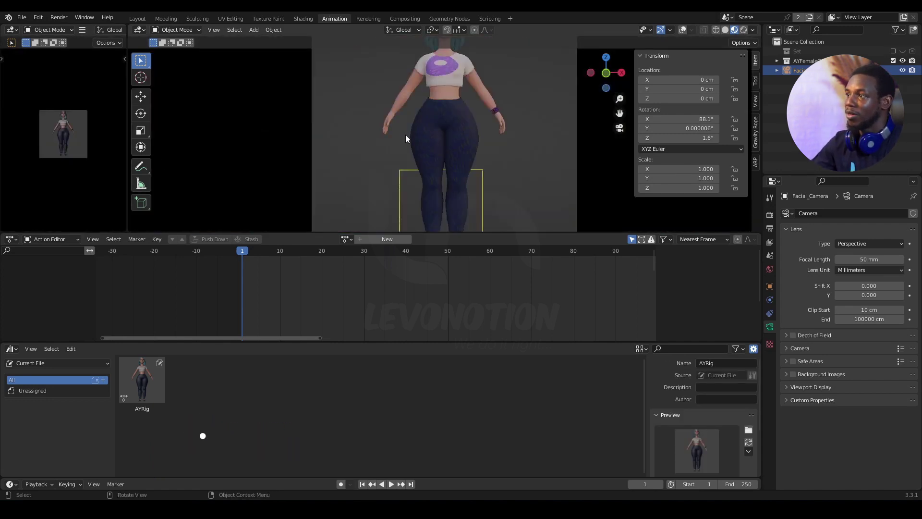
key("KP_0")
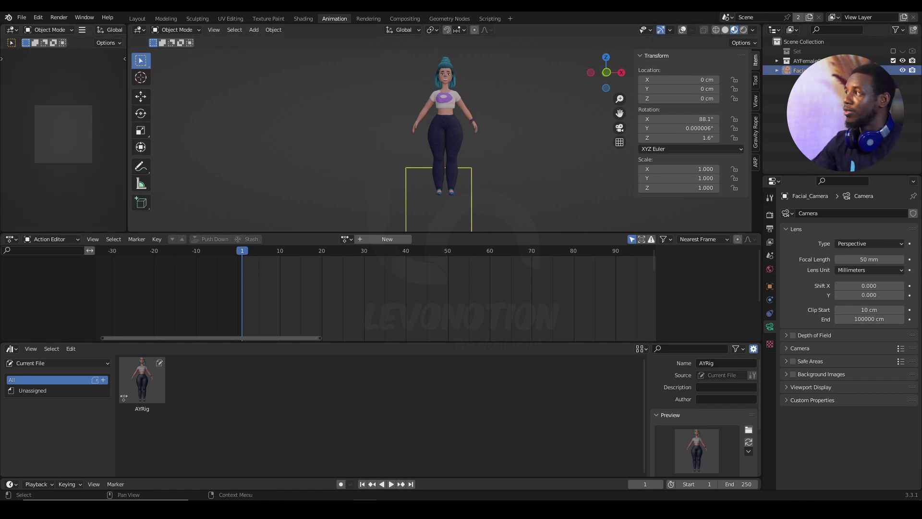
key("n")
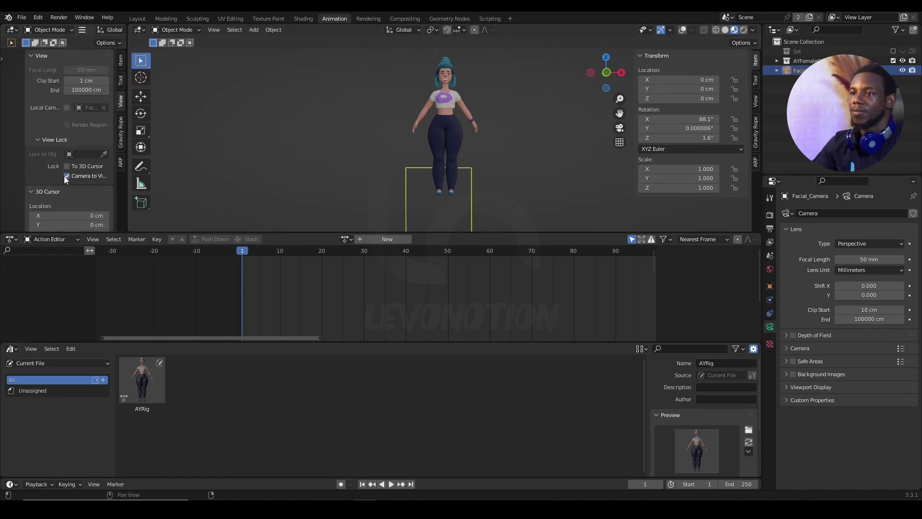
key("n")
scroll(72, 144, "down", 5)
mouse_move(70, 142)
middle_mouse_down("shift")
mouse_move(69, 124)
mouse_move(67, 176)
mouse_move(67, 132)
mouse_move(69, 162)
mouse_move(73, 145)
middle_mouse_up("shift")
scroll(67, 153, "down", 4)
scroll(72, 142, "up", 1)
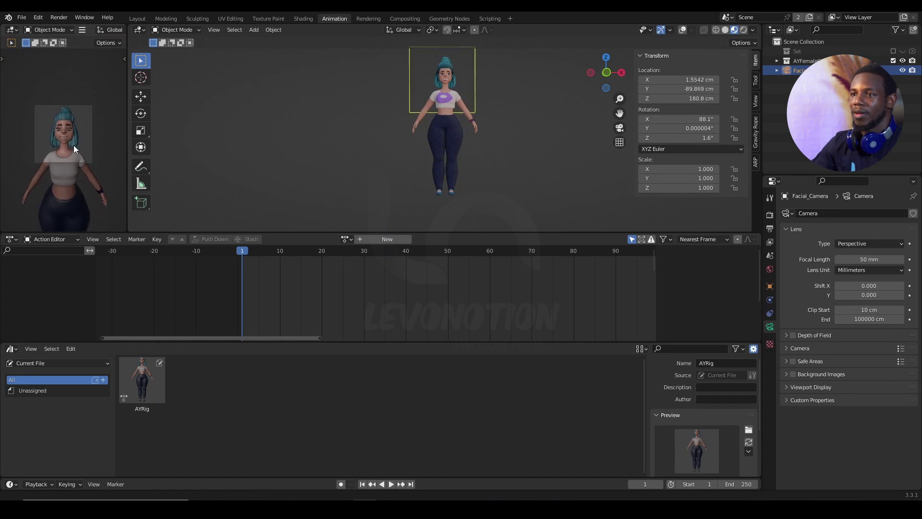
scroll(74, 146, "down", 1)
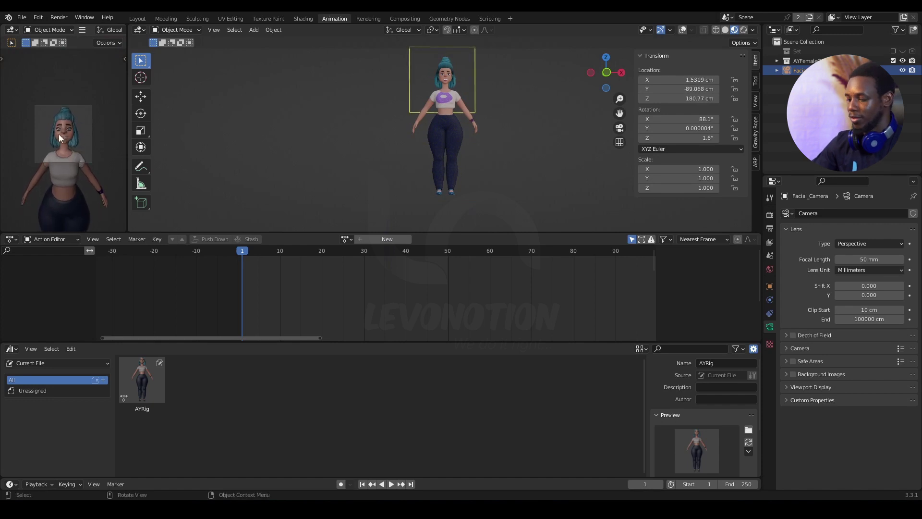
- Turn off the camera-to-view lock in the small viewport and check the face framing up close
key("n")
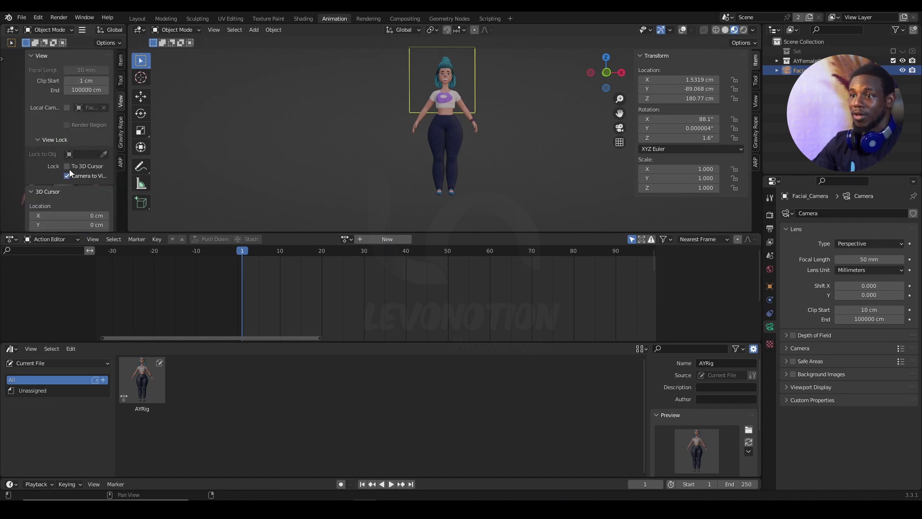
key("n")
scroll(72, 138, "down", 1)
scroll(69, 141, "up", 1)
scroll(73, 143, "up", 2)
scroll(75, 149, "down", 2)
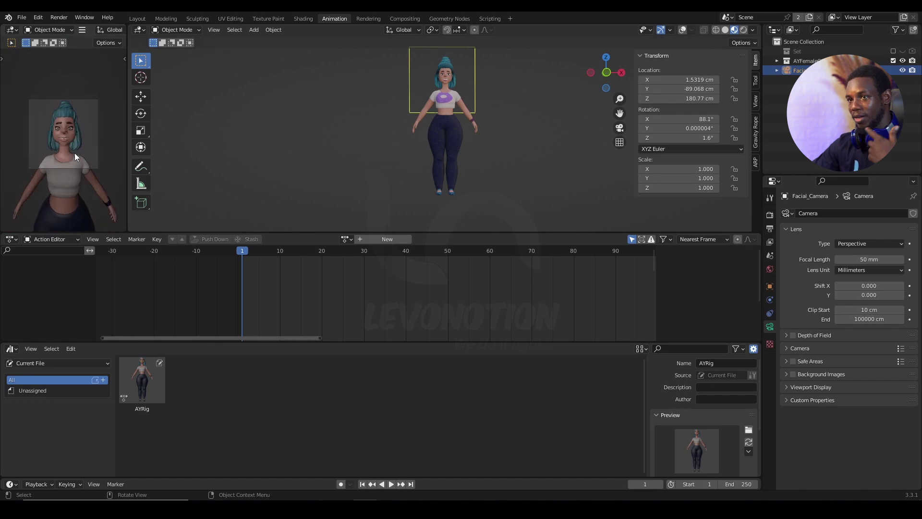
scroll(77, 150, "up", 2)
scroll(81, 148, "down", 1)
scroll(81, 148, "up", 1)
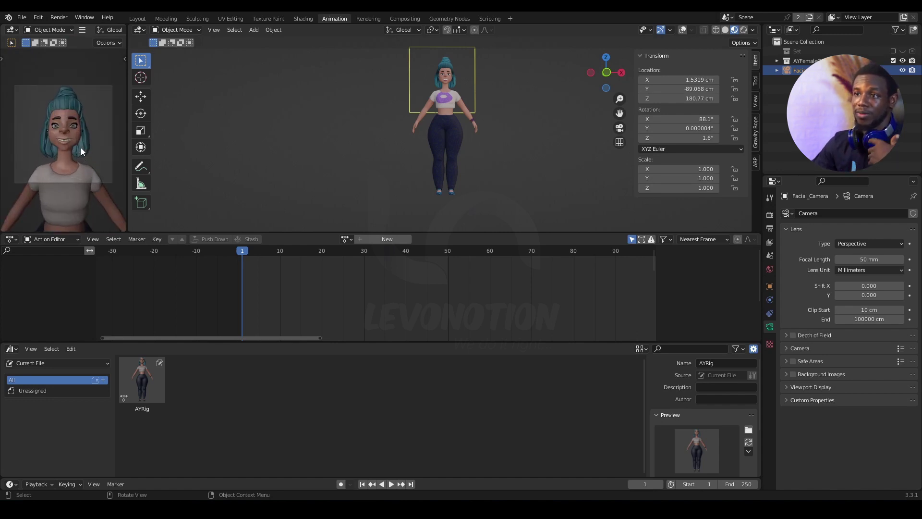
scroll(82, 148, "down", 2)
scroll(82, 148, "up", 1)
scroll(84, 148, "up", 1)
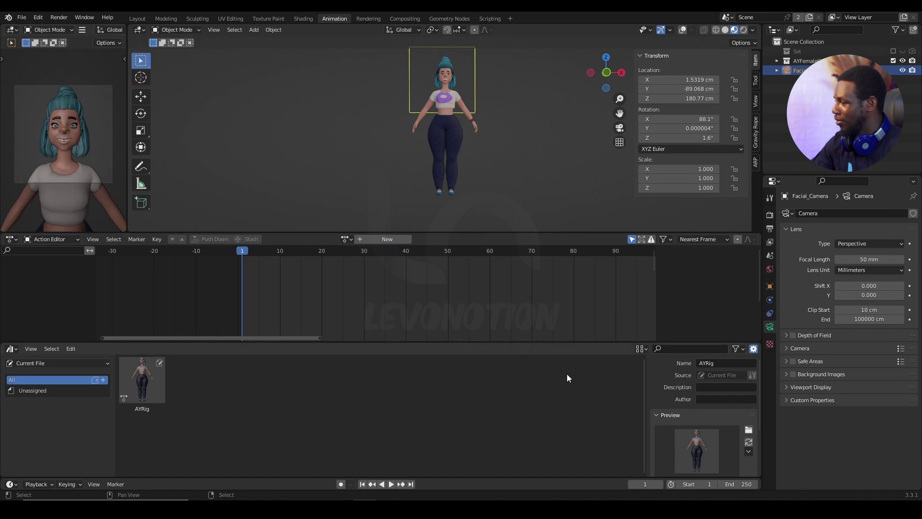
- Regenerate the preview image of the AYRig pose asset so its thumbnail uses the Facial_Camera framing
scroll(755, 457, "down", 1)
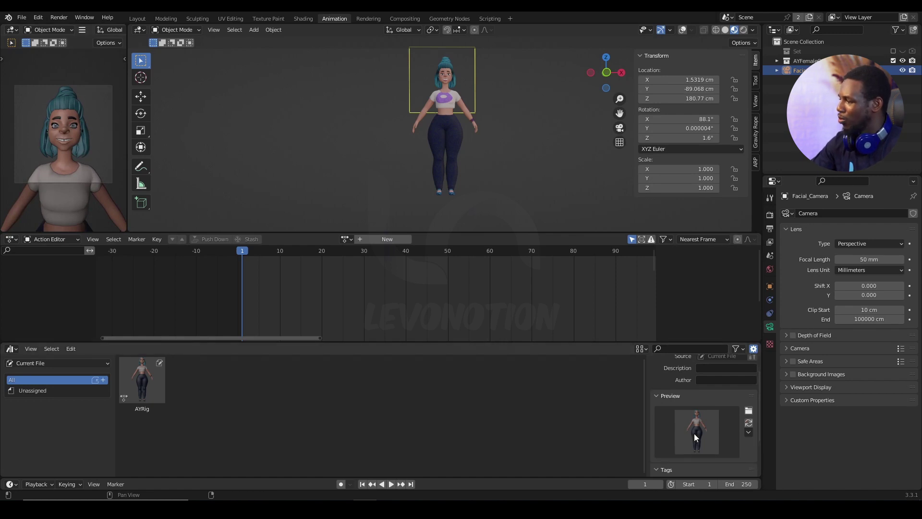
left_click(749, 424)
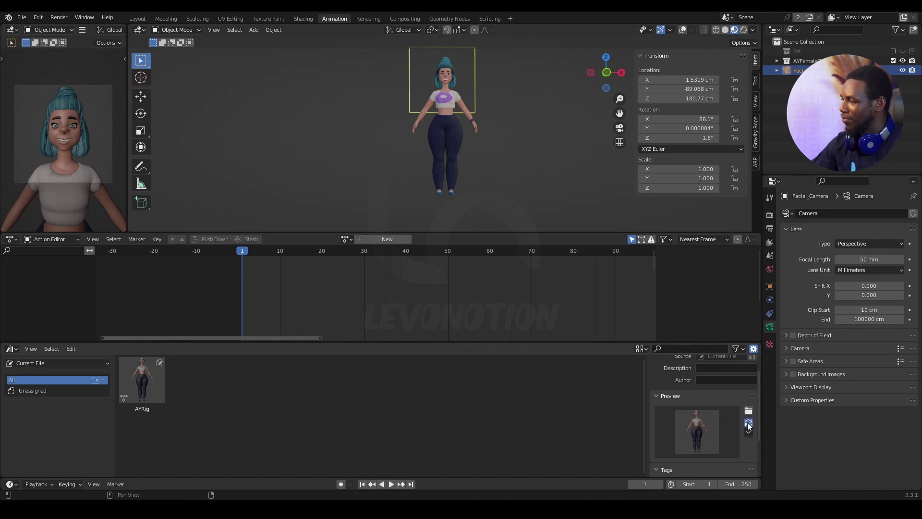
left_click(166, 391)
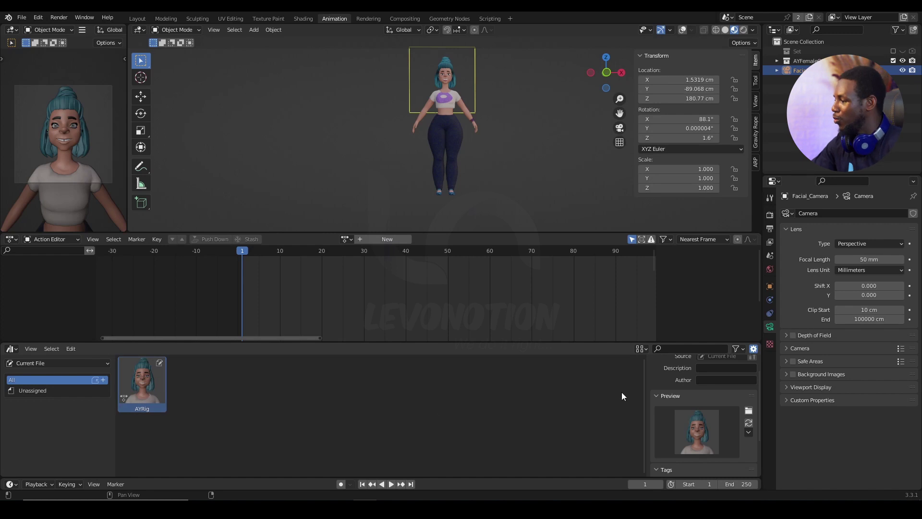
- Rename the selected pose asset in the Asset Browser as Face1
scroll(677, 404, "up", 1)
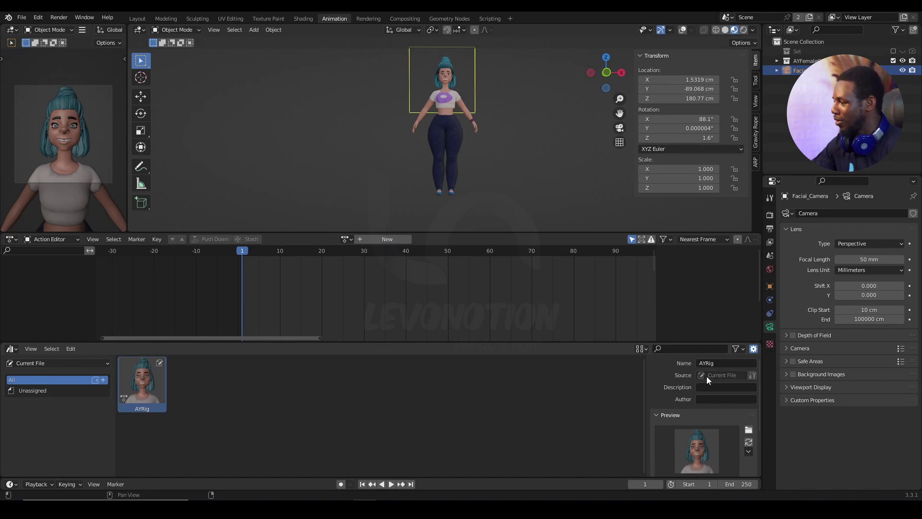
left_click(721, 362)
type("Face1")
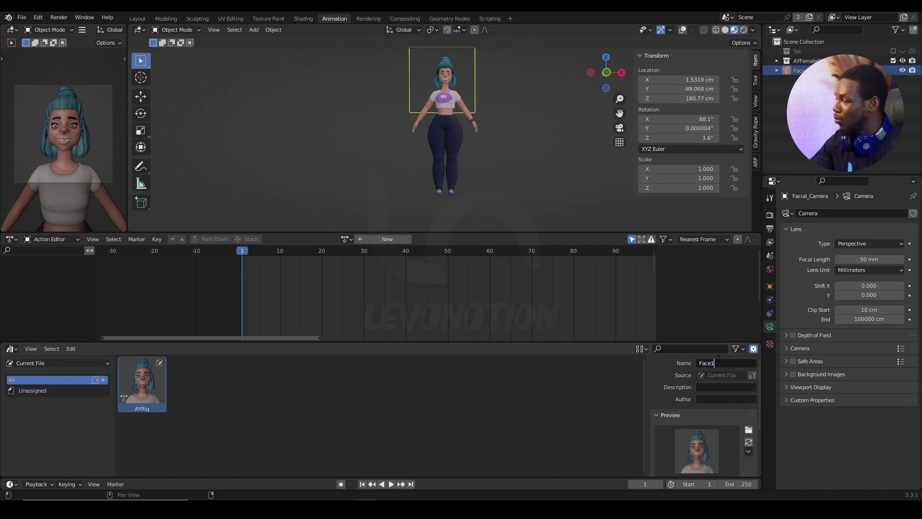
key("Return")
scroll(672, 378, "down", 3)
scroll(668, 382, "up", 3)
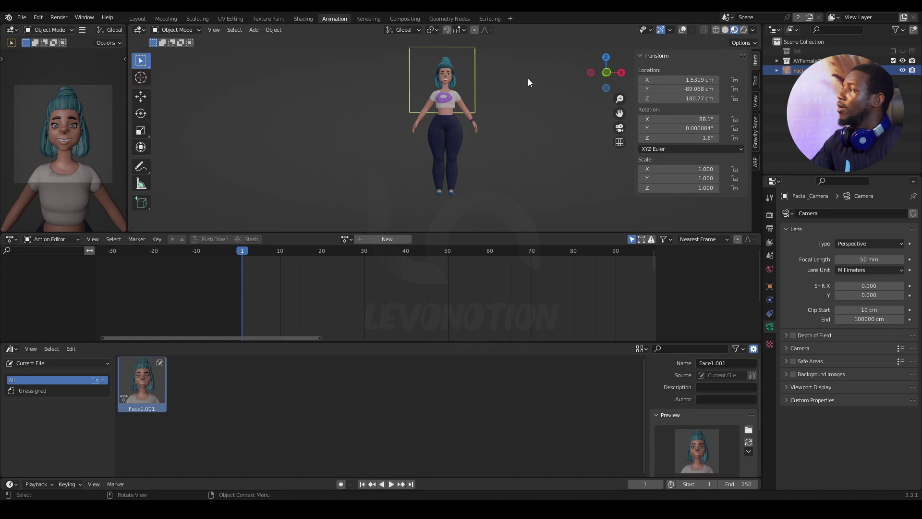
- Turn the viewport overlays back on, select the AYRig armature and switch it to Pose Mode
left_click(683, 30)
key("KP_Decimal")
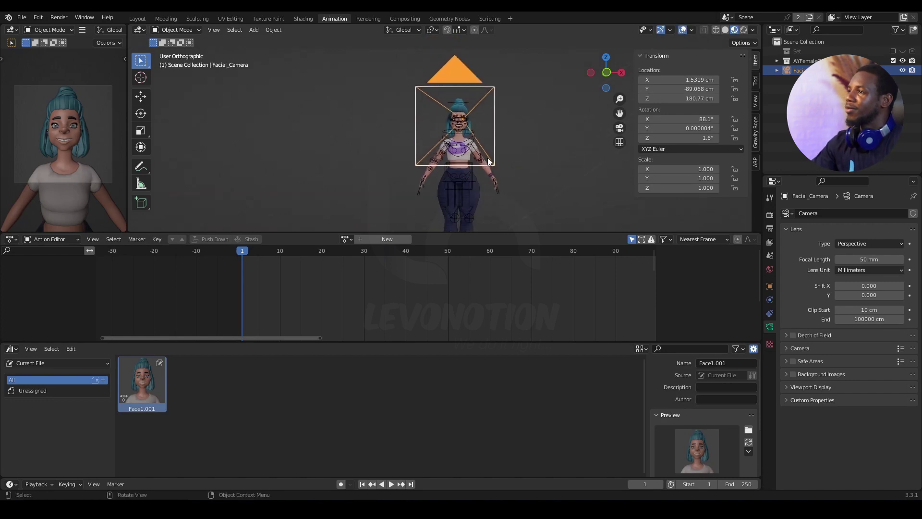
left_click(466, 131)
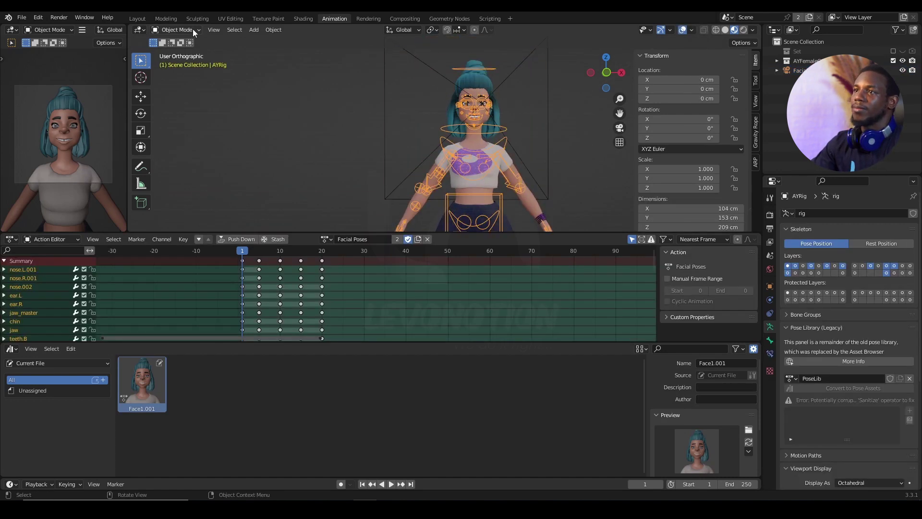
left_click(192, 30)
left_click(194, 61)
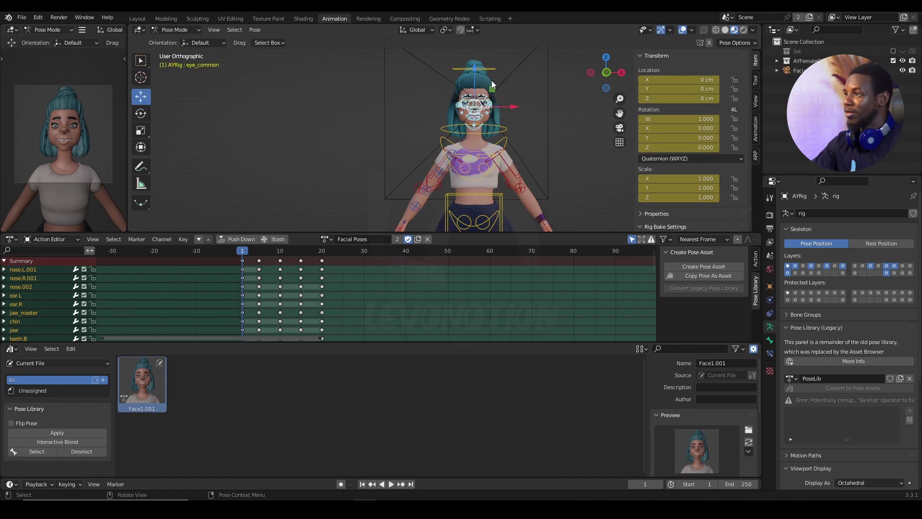
- Hide Facial_Camera in the viewport so the rig's face controls are unobstructed
scroll(517, 125, "up", 4)
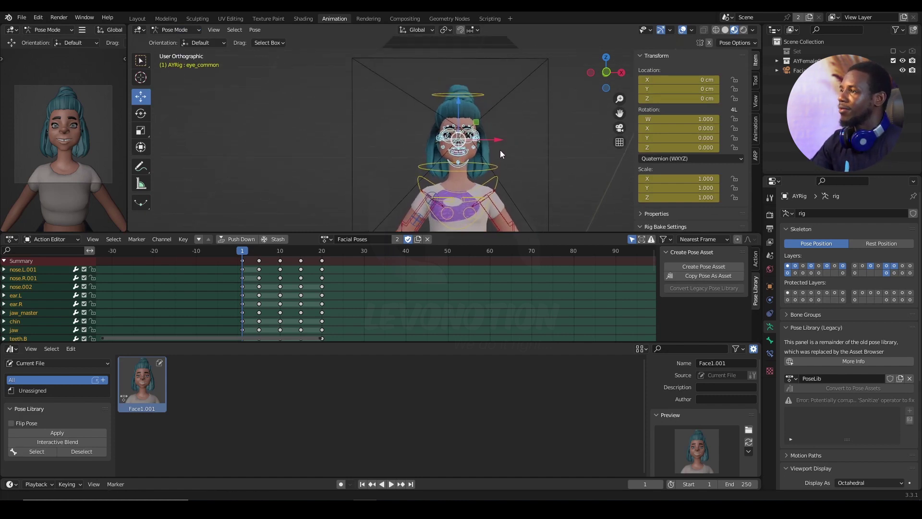
middle_click_drag(515, 110, 500, 150, "shift")
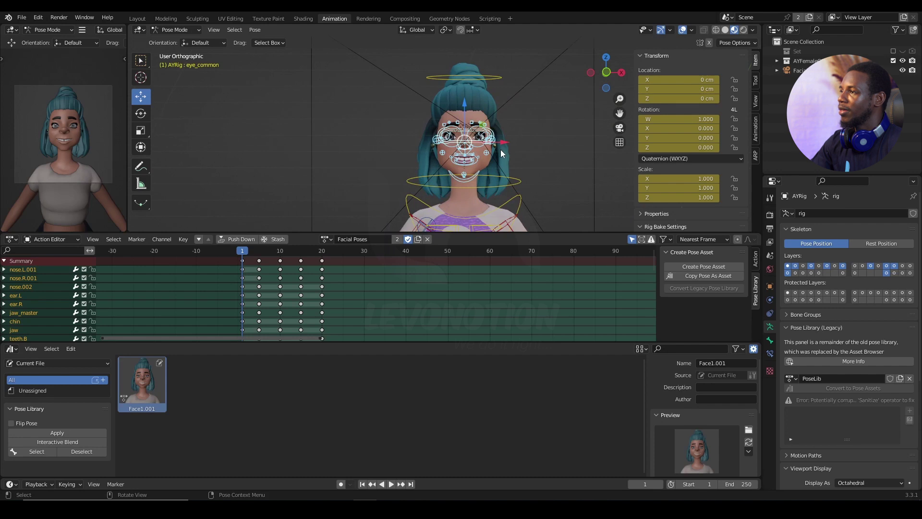
left_click(903, 72)
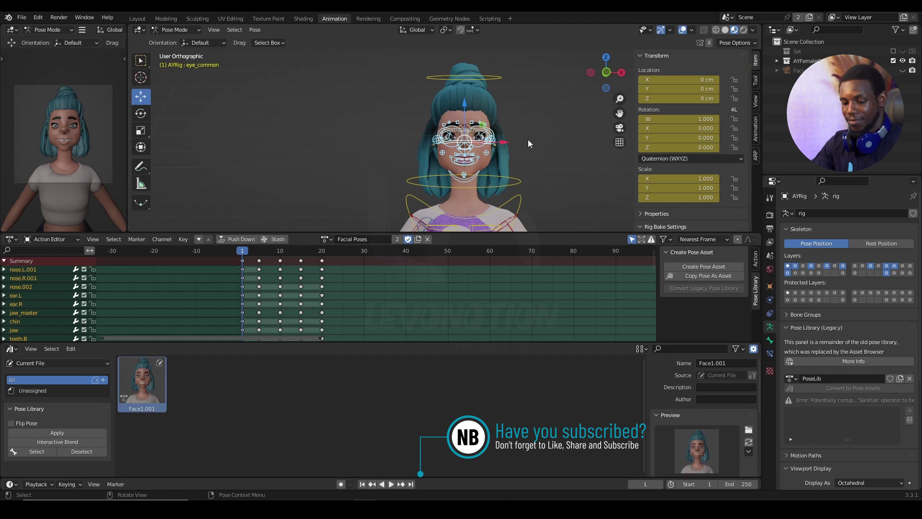
middle_click_drag(532, 142, 457, 194)
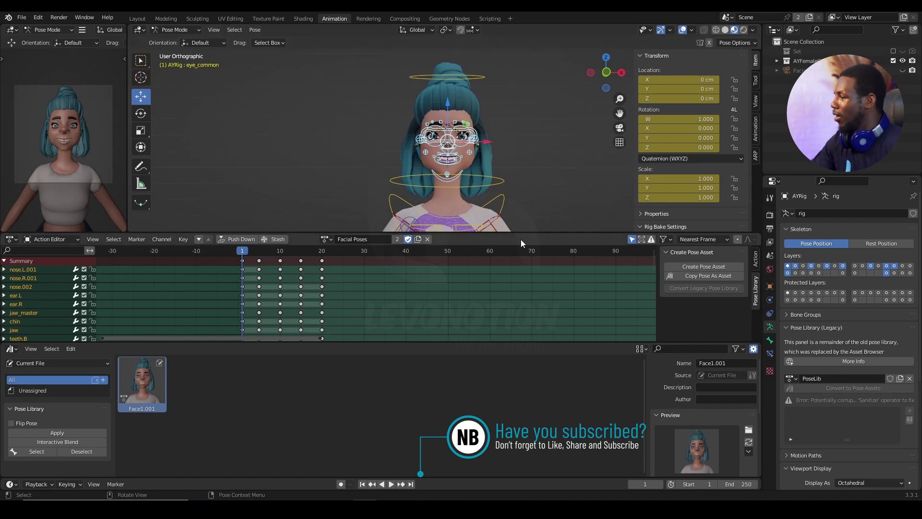
- Copy the facial pose at frame 5 as a pose asset, paste it as a new asset and enlarge the Asset Browser area
left_click(259, 258)
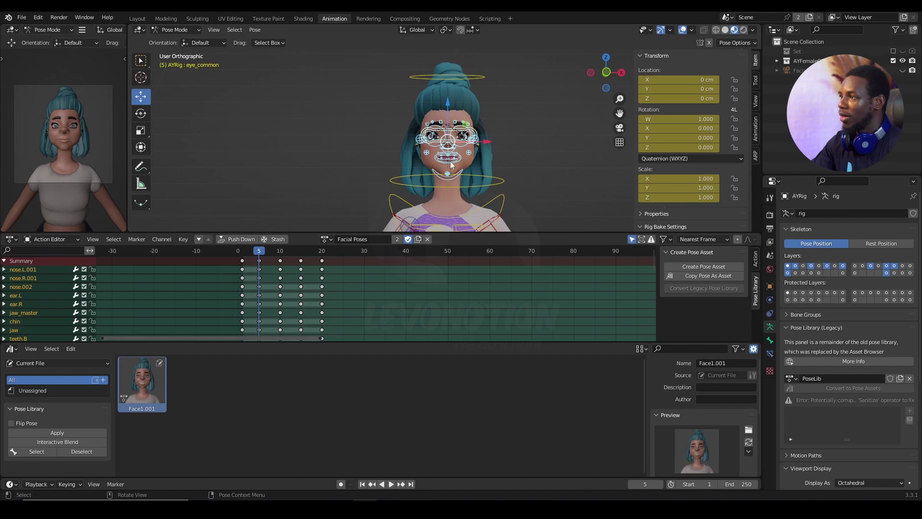
scroll(683, 386, "down", 5)
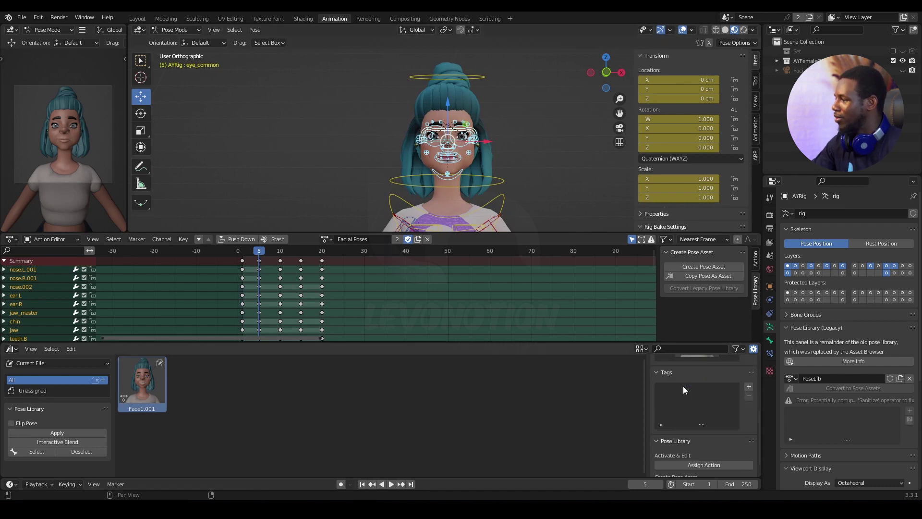
scroll(683, 385, "up", 4)
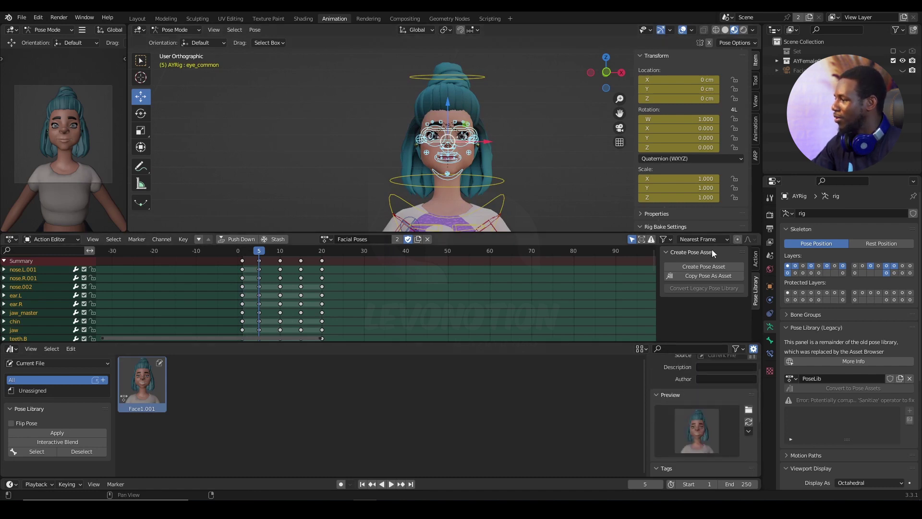
left_click(716, 276)
scroll(668, 420, "down", 5)
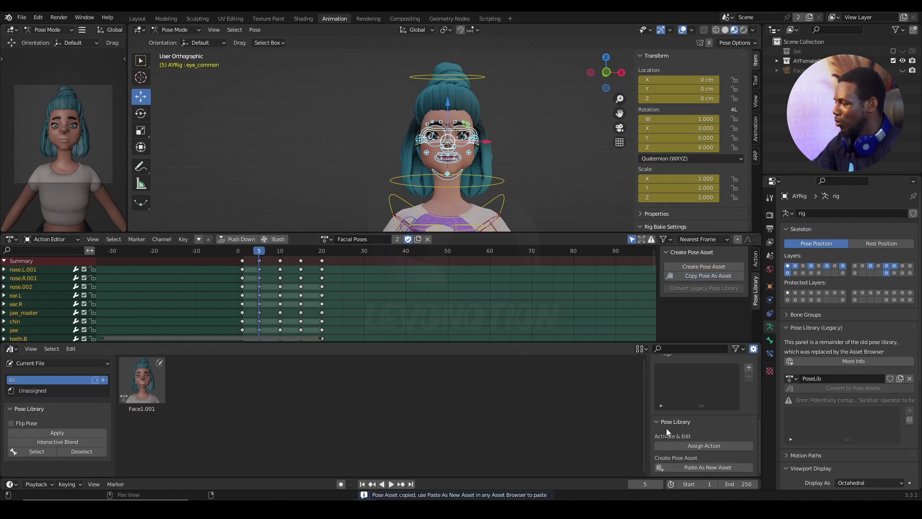
left_click(692, 468)
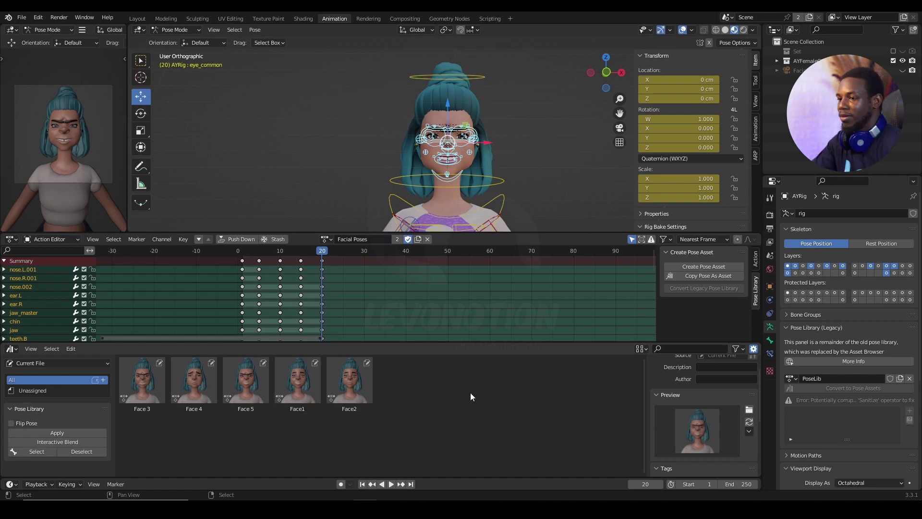
left_click_drag(468, 341, 468, 318)
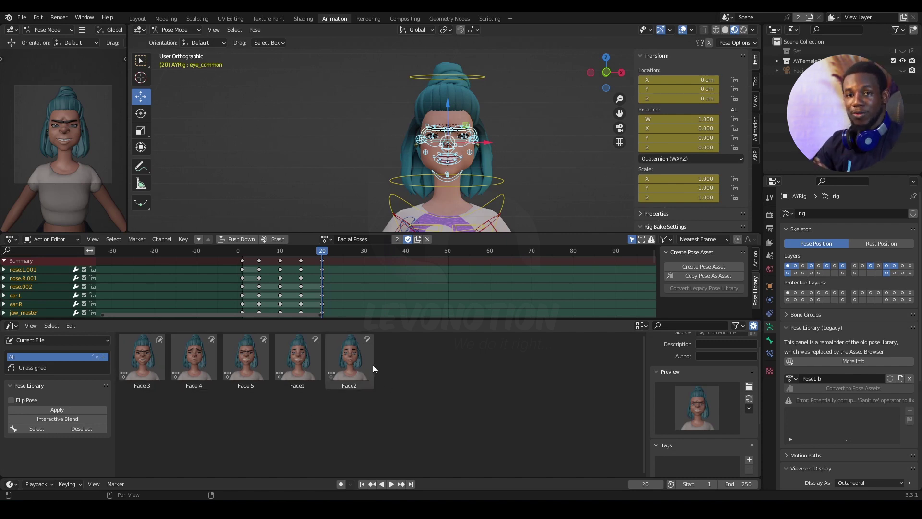
- Add the folder D:\PROJECTS\Inhouse\HTT\Raw SceneFiles\scenes\poses as an asset library in the file path preferences
left_click(22, 18)
left_click(38, 17)
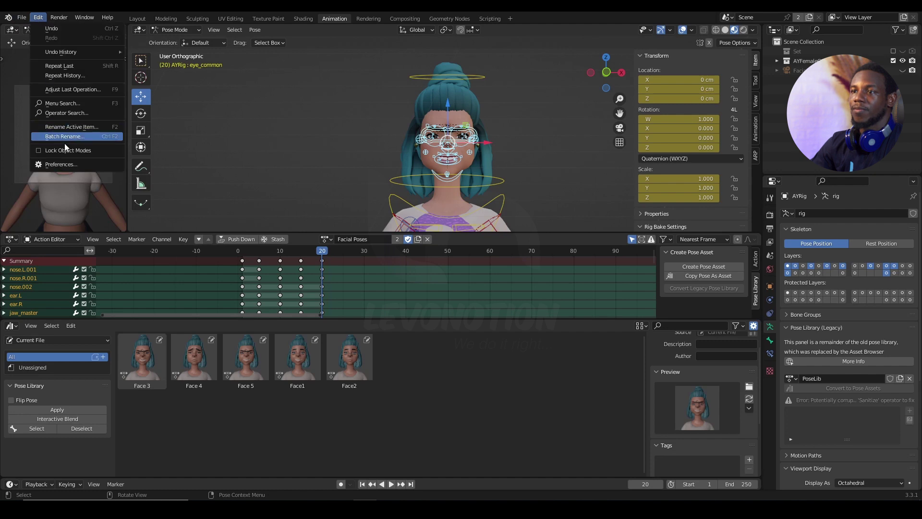
left_click(60, 166)
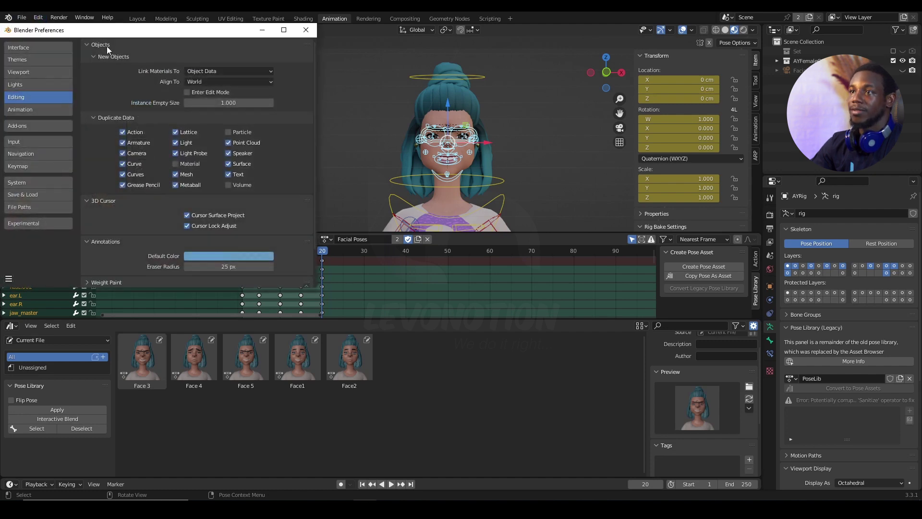
left_click(26, 208)
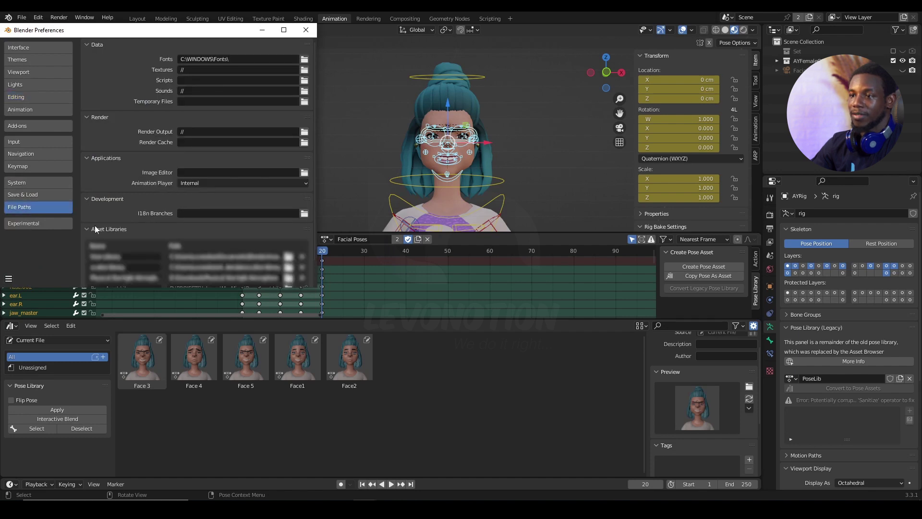
scroll(94, 225, "down", 3)
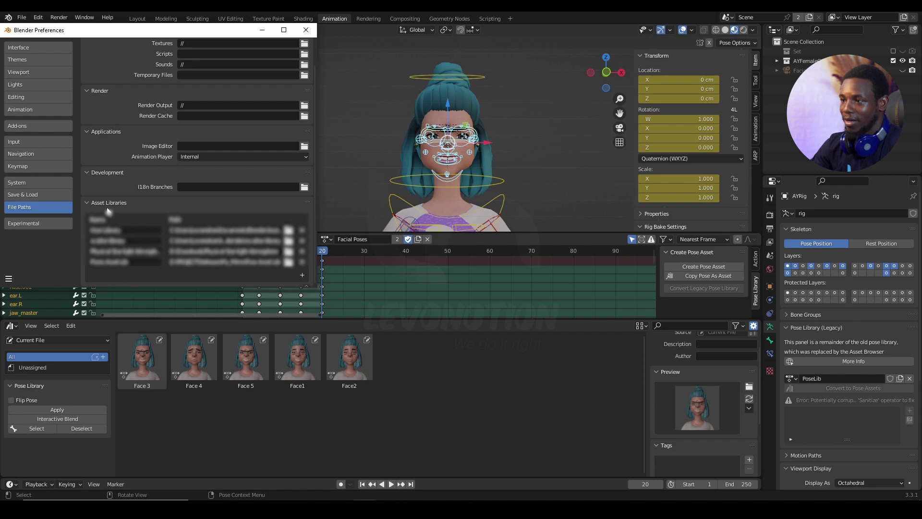
left_click(303, 276)
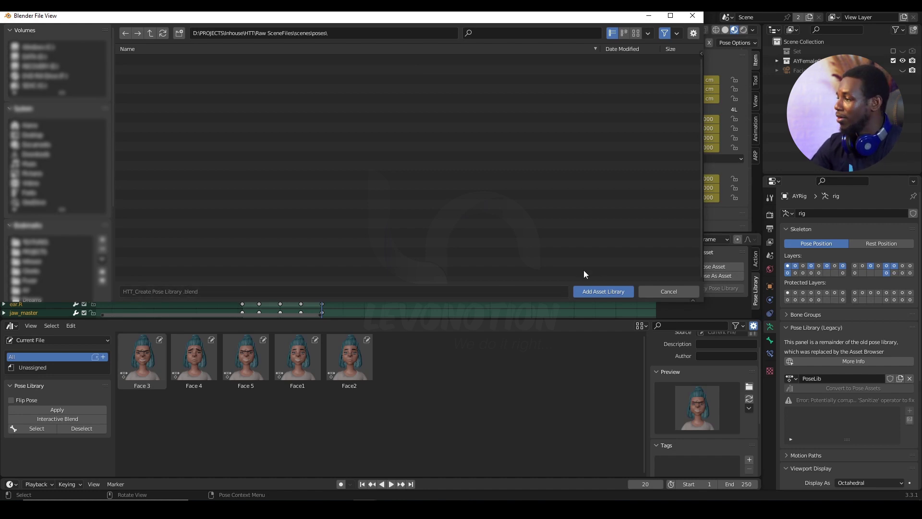
left_click(599, 292)
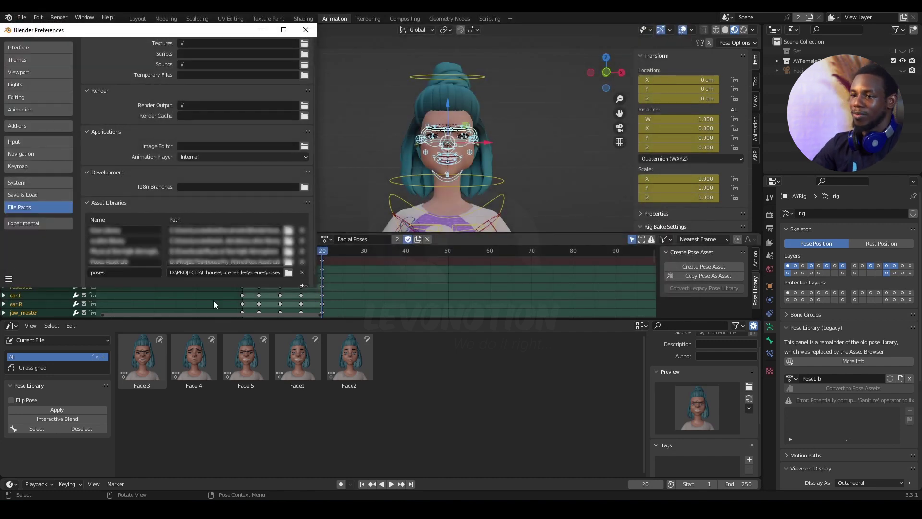
- Rename the new poses asset library as Facial_poses
left_click(109, 272)
left_click(91, 273)
type("Fac")
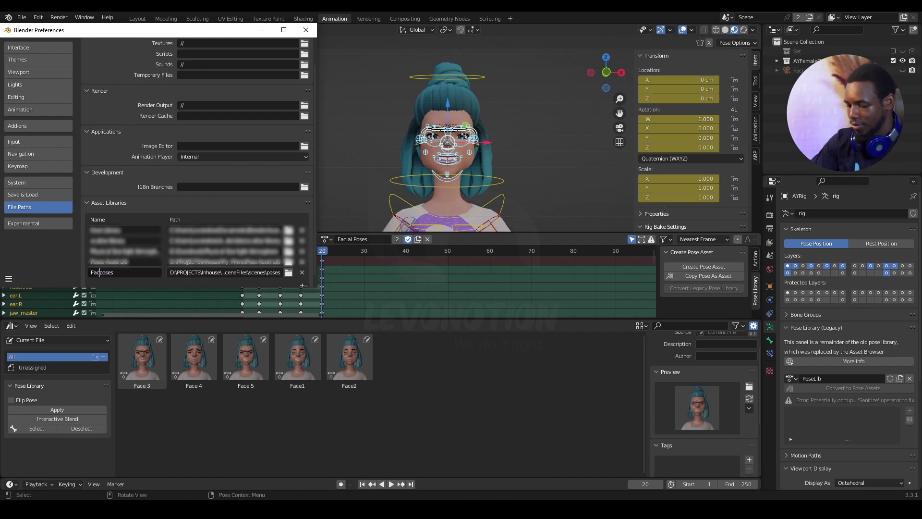
type("ial")
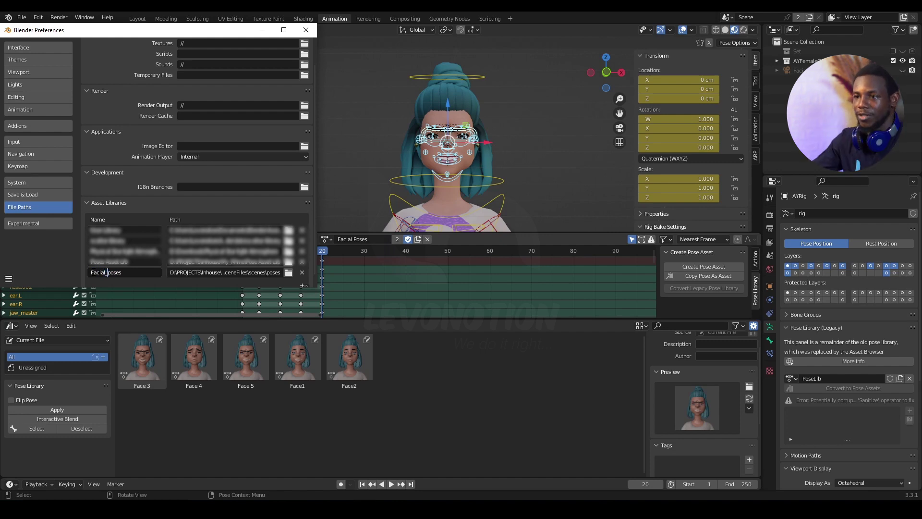
scroll(135, 281, "down", 1)
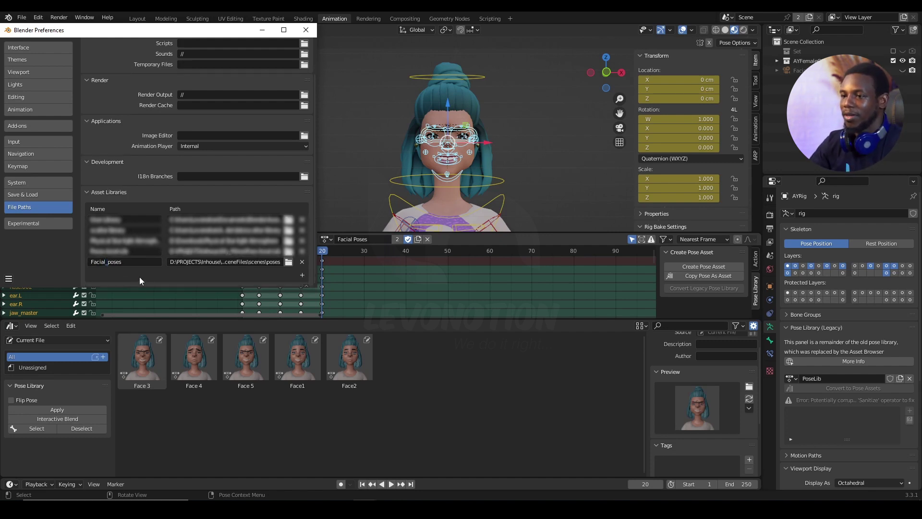
- Save and close the preferences, and save the HTT_Create Pose Library blend file
left_click(9, 279)
left_click(35, 254)
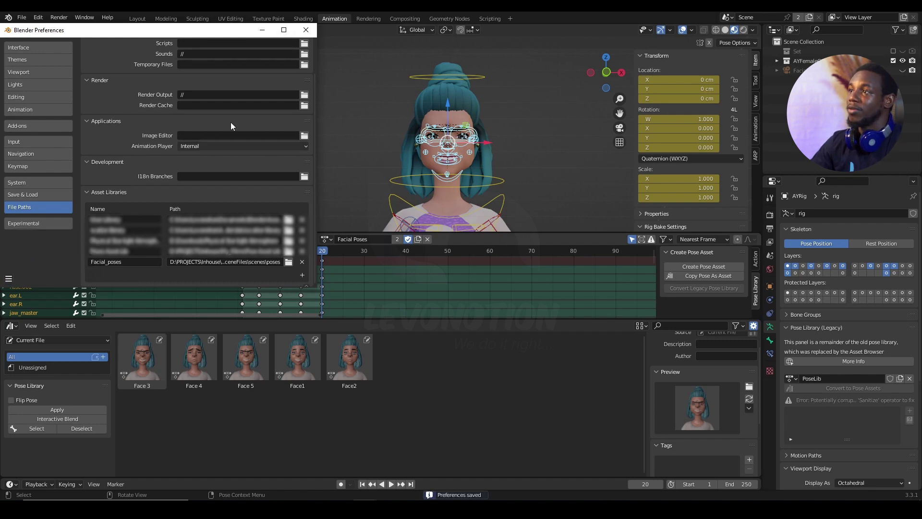
left_click(302, 29)
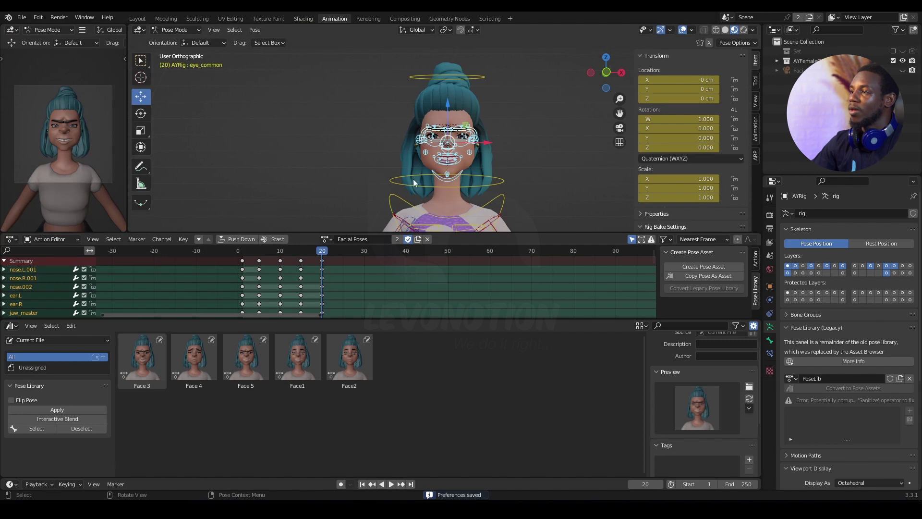
left_click(22, 18)
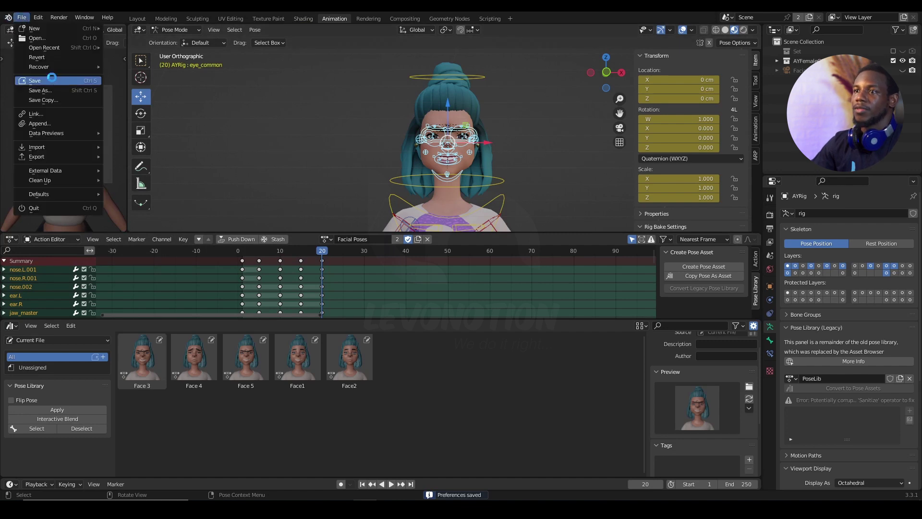
left_click(51, 77)
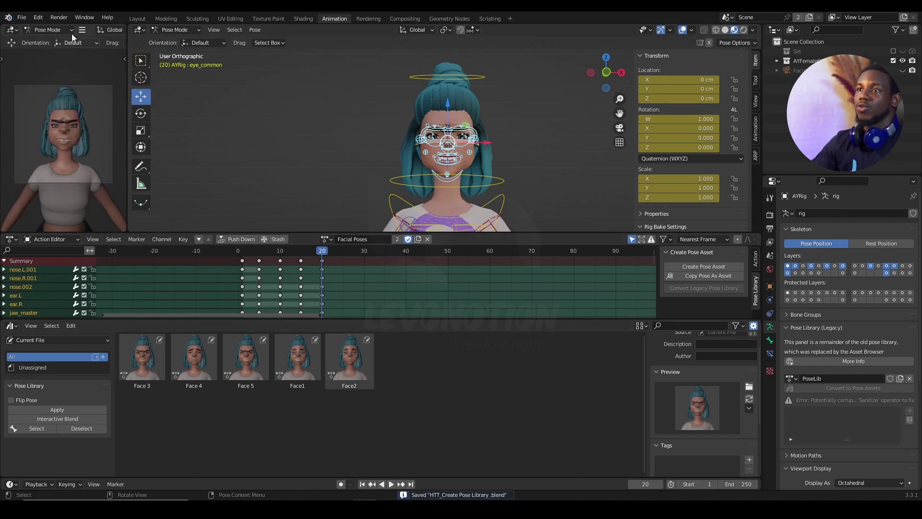
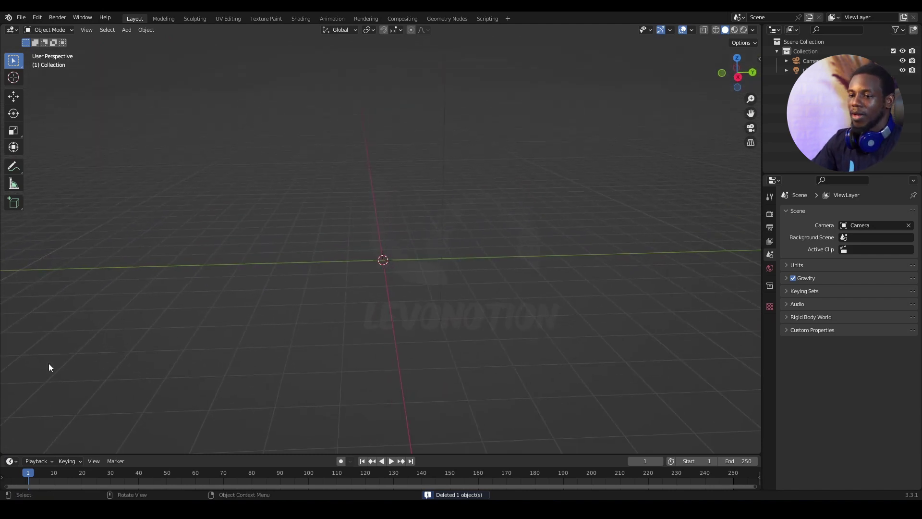
- In the new empty scene, switch to the Animation workspace and duplicate it
left_click(331, 18)
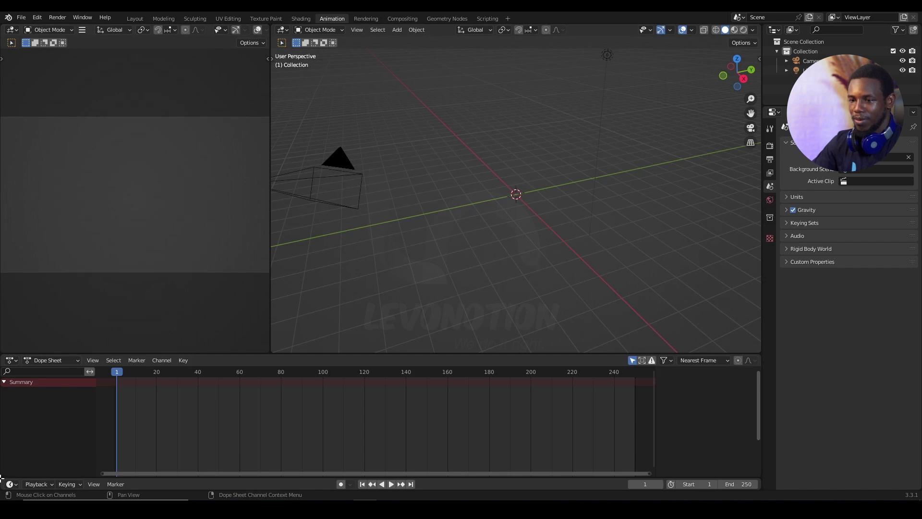
right_click(333, 16)
left_click(288, 35)
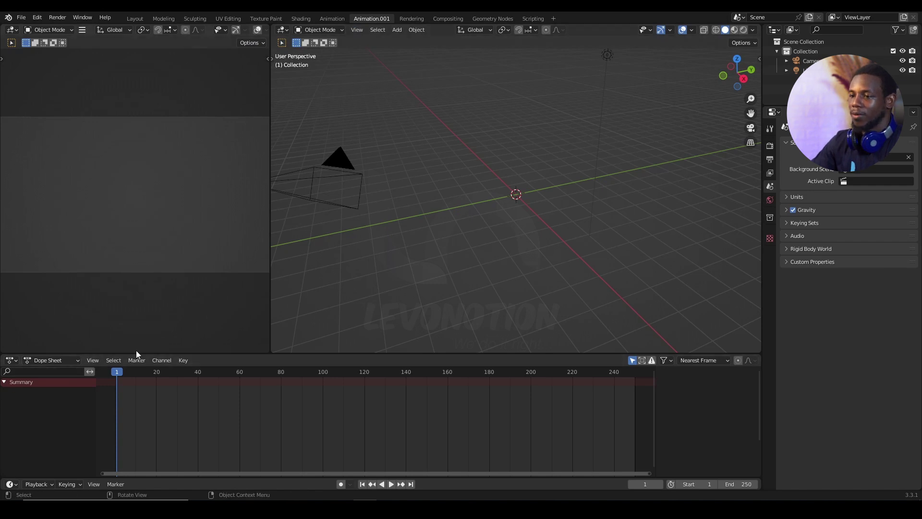
- Enlarge the Dope Sheet area, split it horizontally and turn the lower half into an Asset Browser
left_click_drag(136, 354, 144, 235)
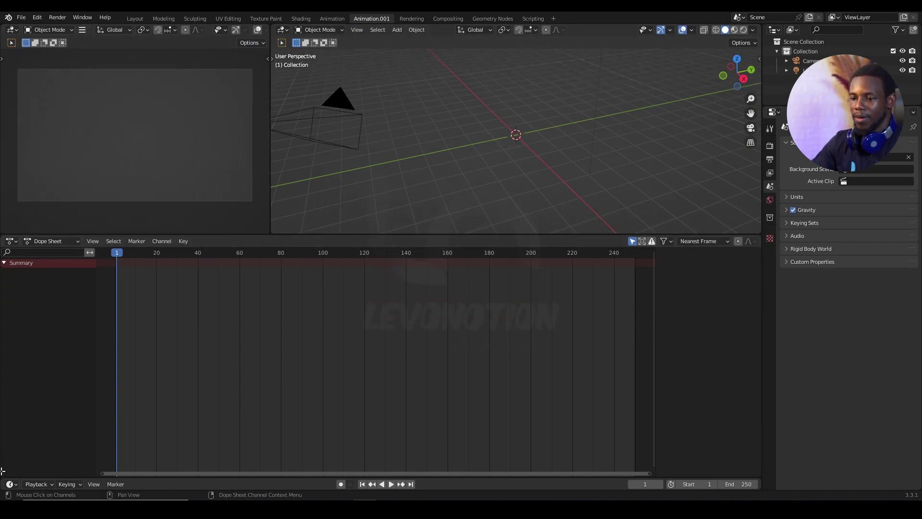
left_click_drag(1, 477, 5, 295)
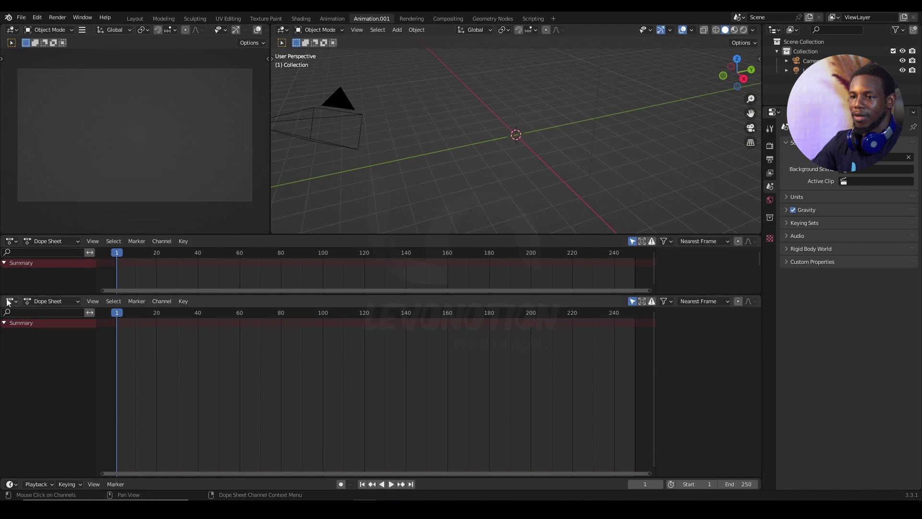
left_click(12, 301)
left_click(299, 359)
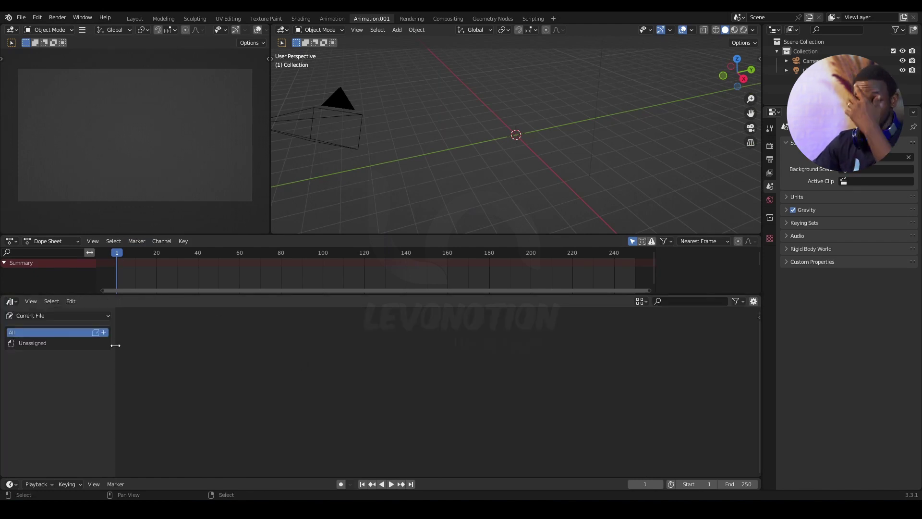
- Link the AYFemaleGP collection from the HTT_Create Pose Library blend file into the new scene
left_click(21, 17)
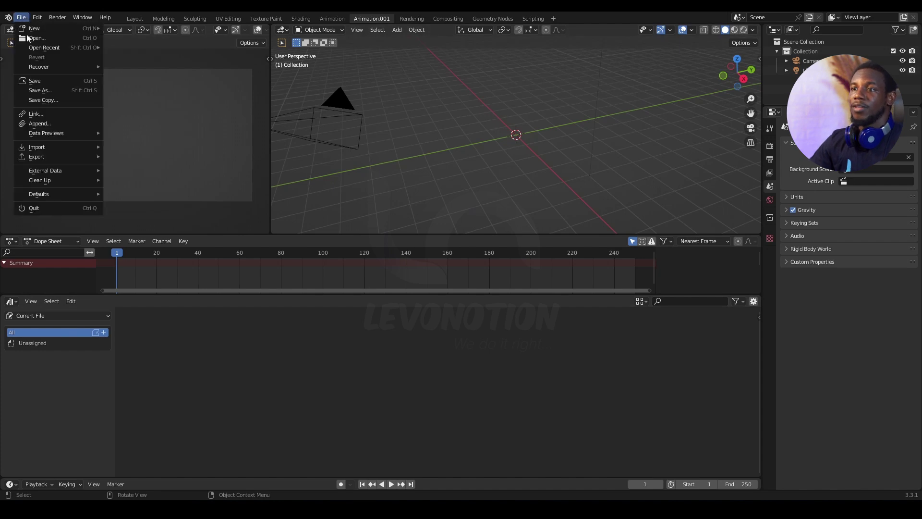
left_click(55, 115)
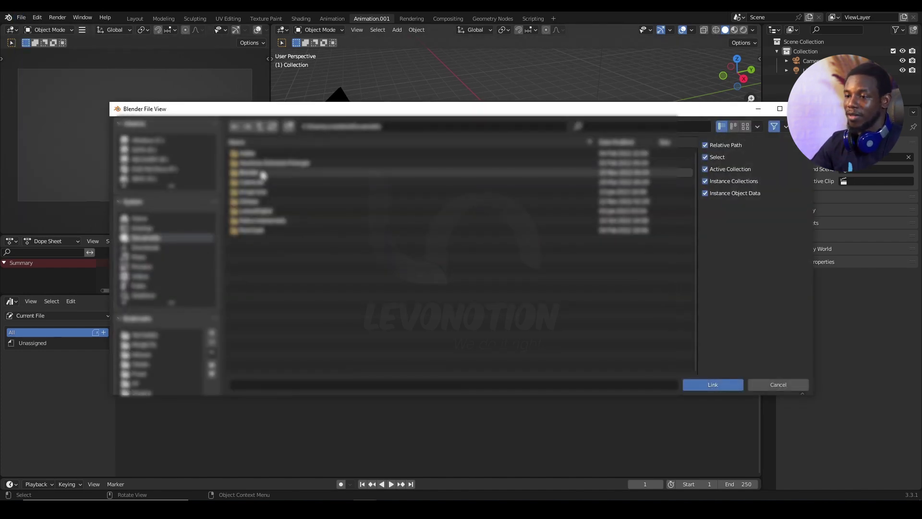
left_click(144, 356)
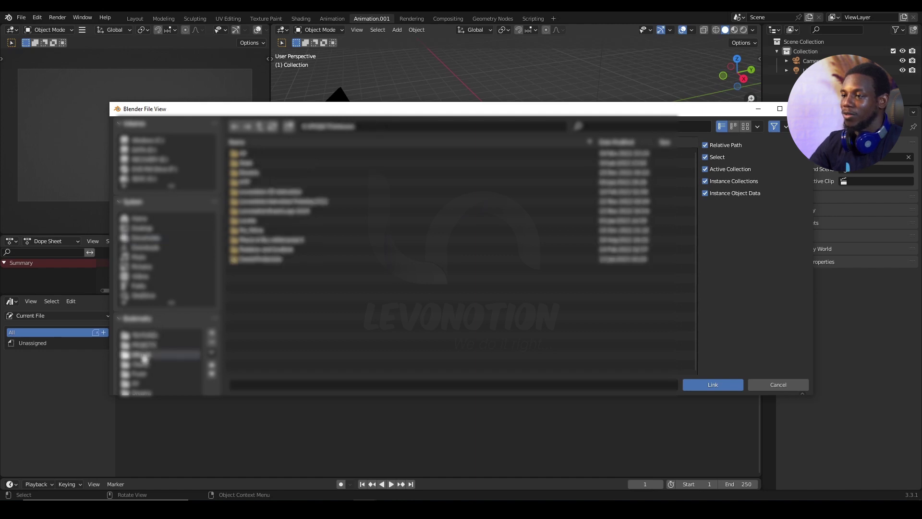
left_click(253, 182)
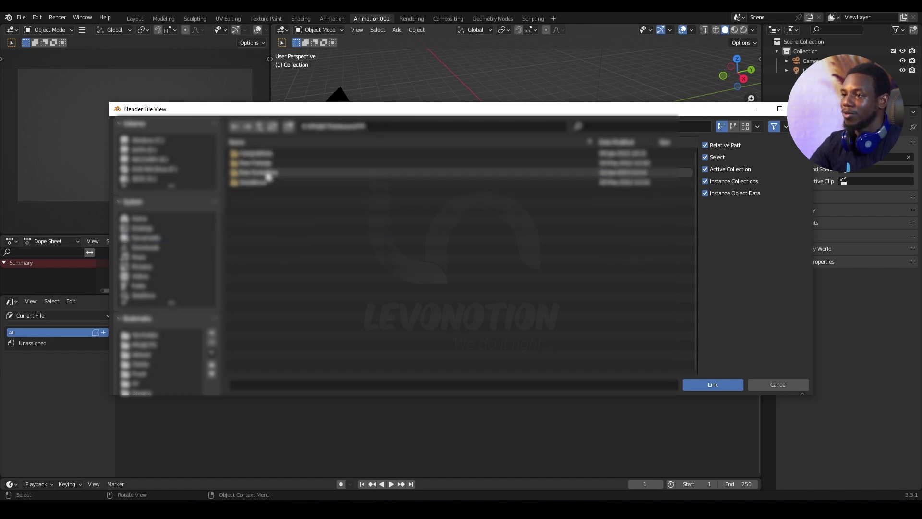
left_click(269, 174)
left_click(260, 192)
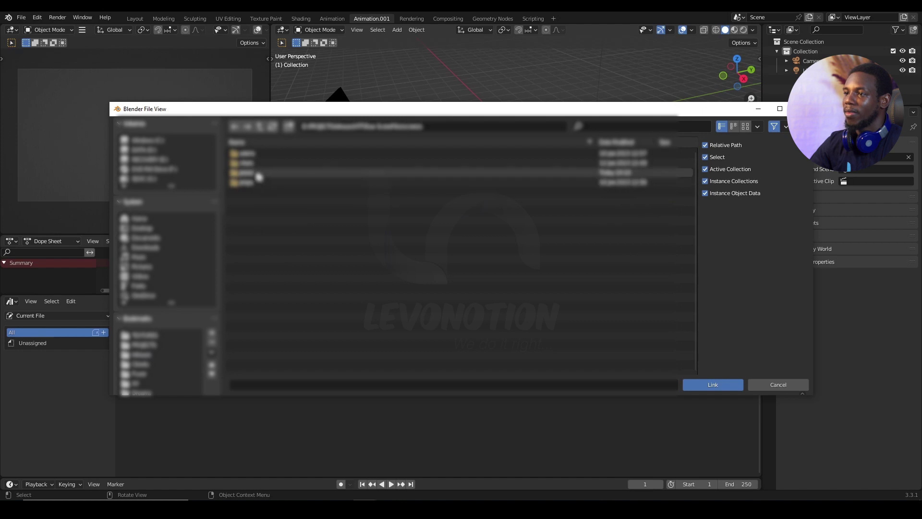
left_click(259, 173)
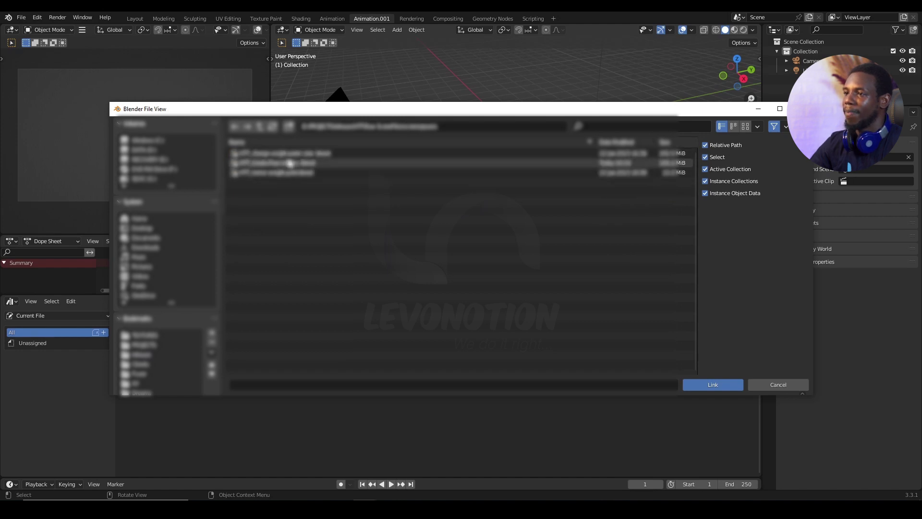
left_click(289, 163)
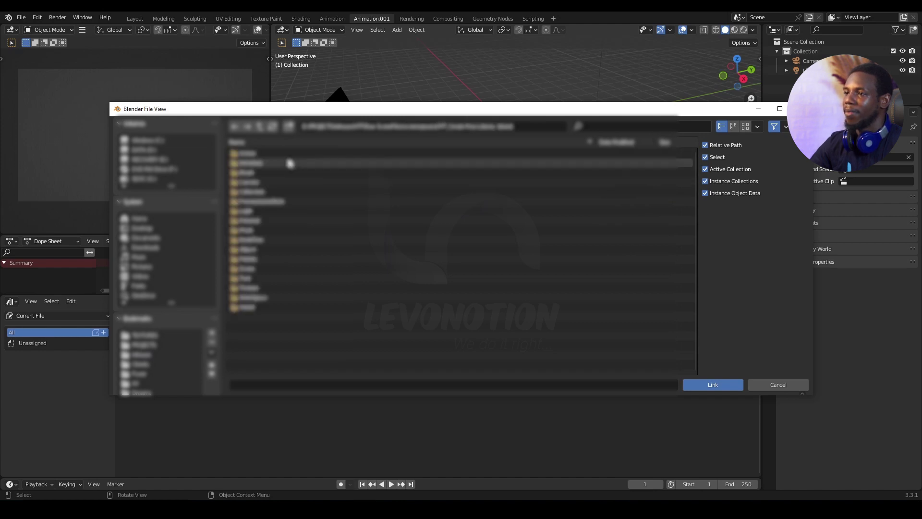
left_click(264, 193)
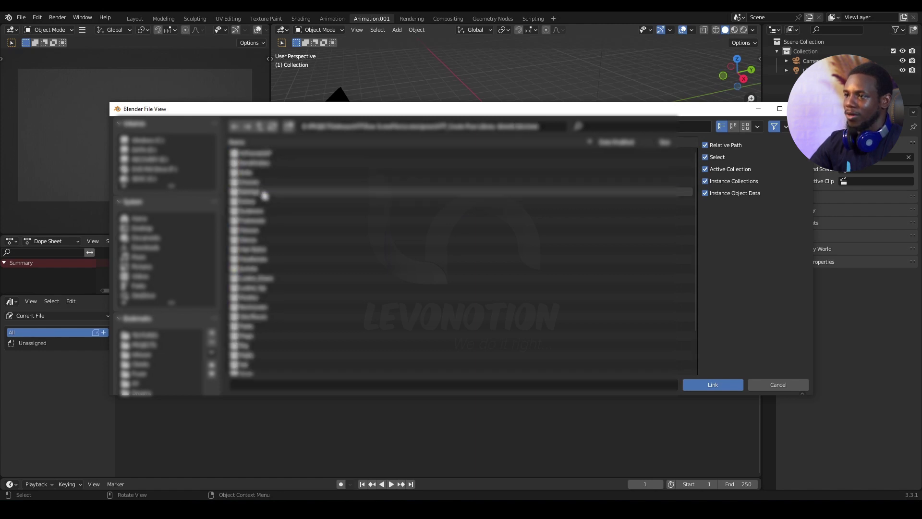
double_click(269, 154)
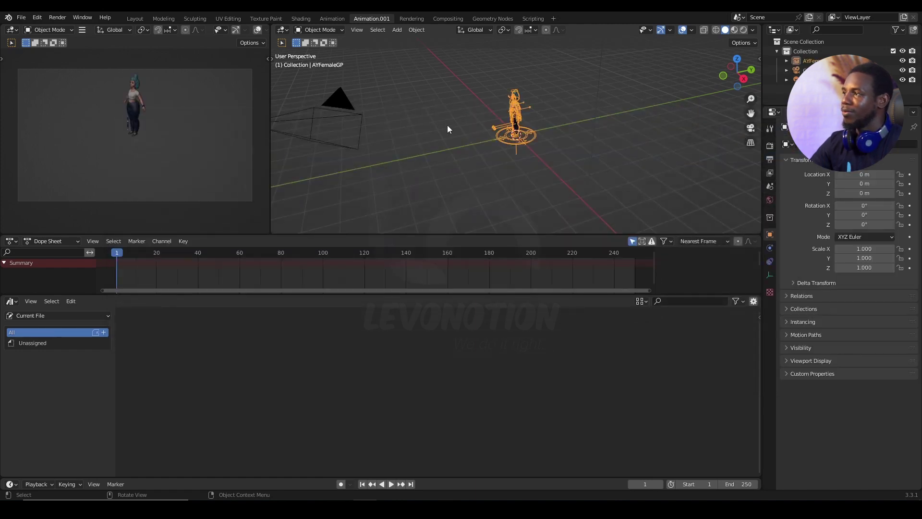
- Make a library override of the linked AYFemaleGP character
scroll(528, 114, "up", 2)
middle_click_drag(528, 114, 590, 113)
scroll(590, 112, "up", 3)
left_click(421, 31)
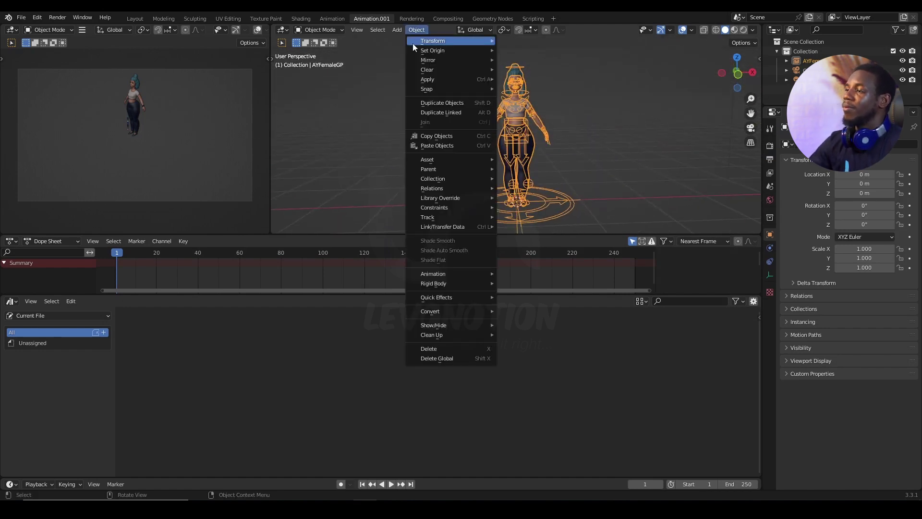
mouse_move(442, 183)
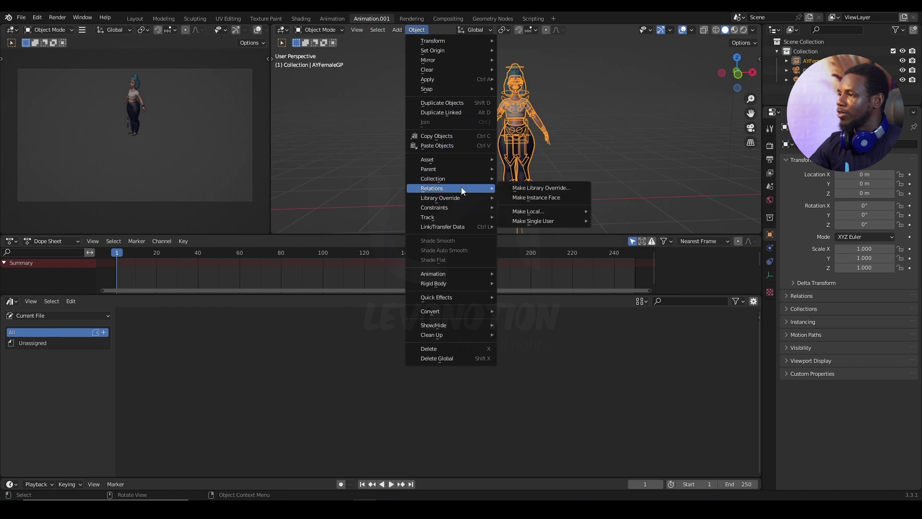
left_click(546, 189)
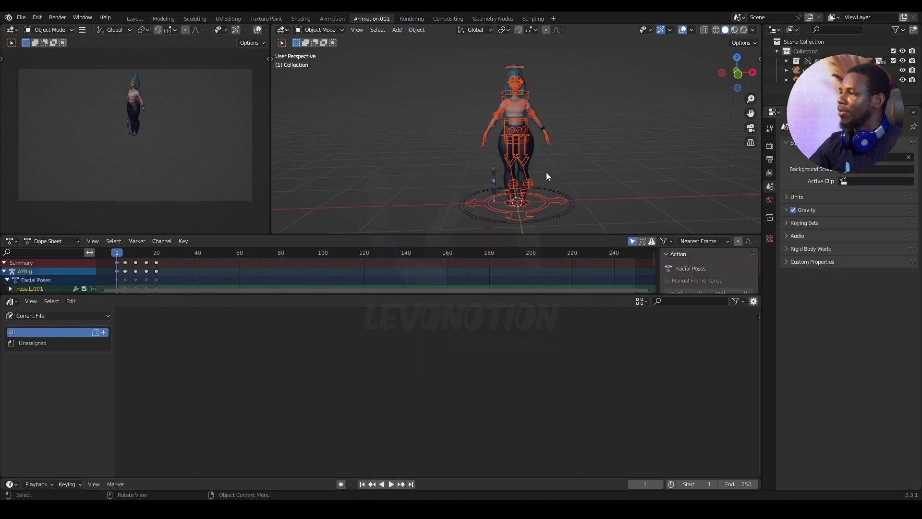
- Select the character's AYRig armature and put it in Pose Mode
left_click(529, 139)
left_click(336, 29)
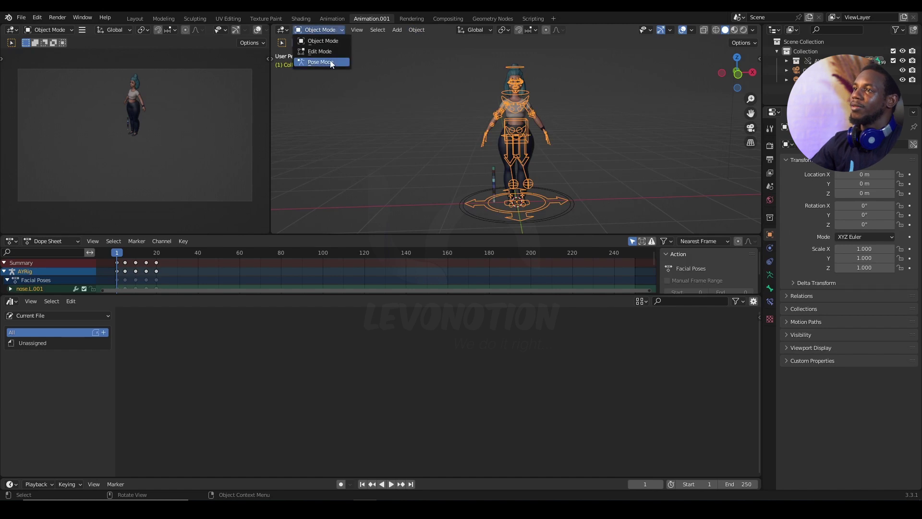
left_click(331, 63)
scroll(538, 145, "up", 5)
middle_click_drag(531, 99, 520, 207, "shift")
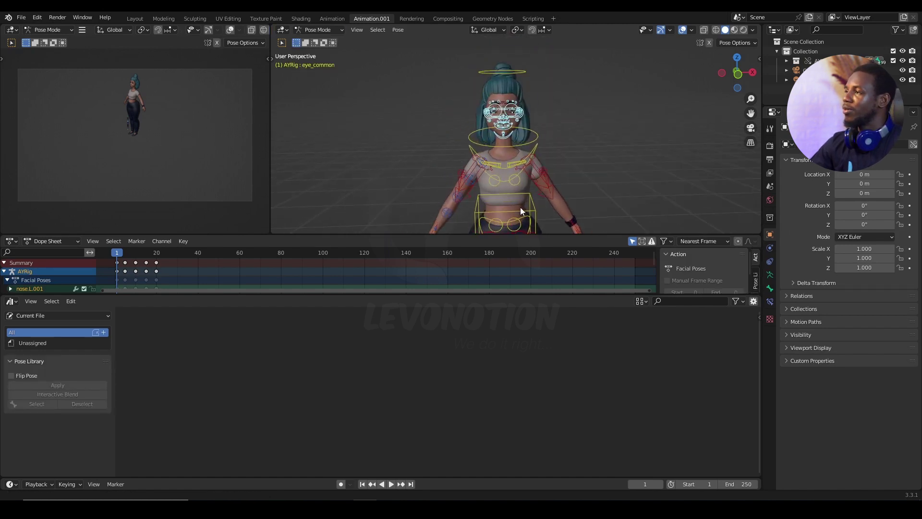
scroll(511, 171, "up", 6)
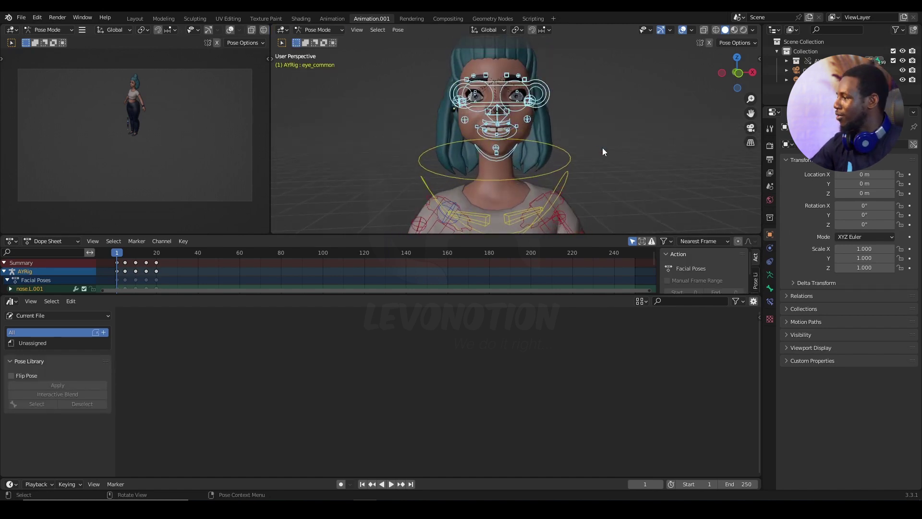
- Deselect all bones of the rig and reselect the facial bones with the Face selection set
left_click(770, 275)
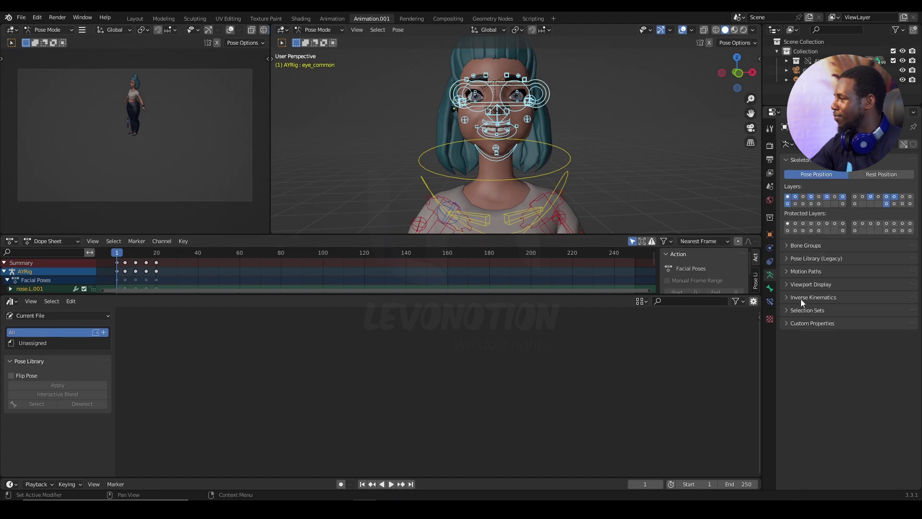
left_click(824, 310)
left_click(624, 138)
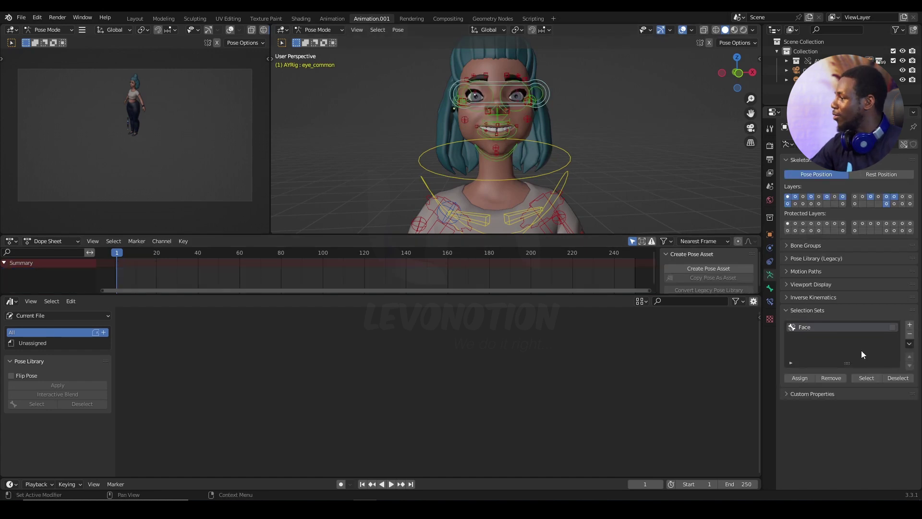
left_click(855, 378)
- Play back the rig's facial keyframes to check the animation that came with the linked character
scroll(569, 99, "down", 2)
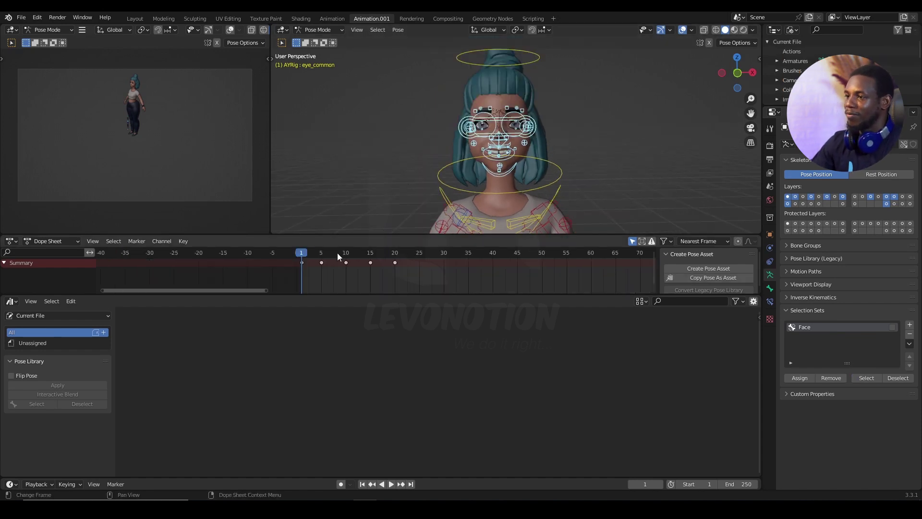
key("space")
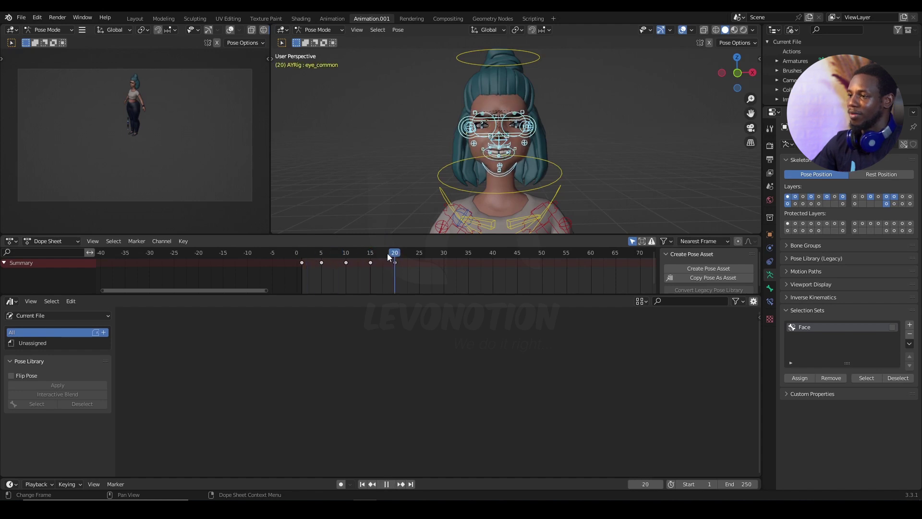
key("space")
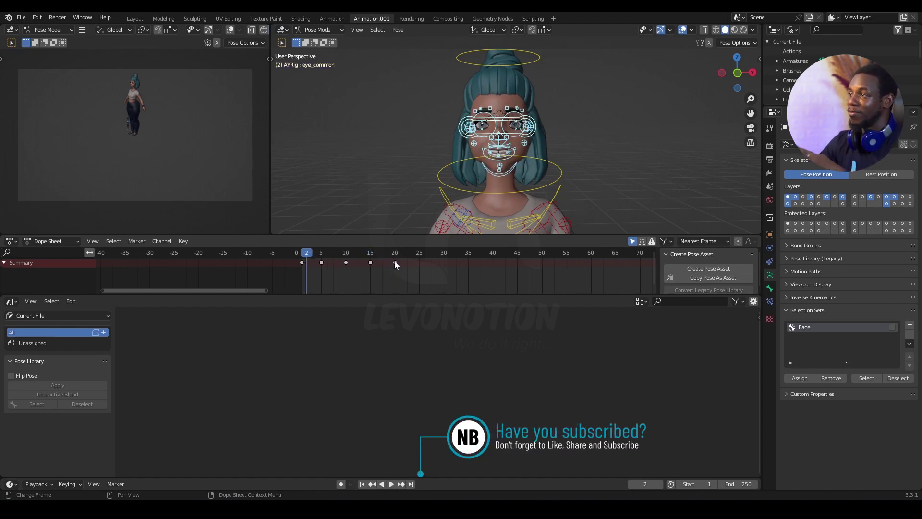
- In the Action Editor, make the Facial Poses action single-user and unlink it from the rig
left_click(53, 242)
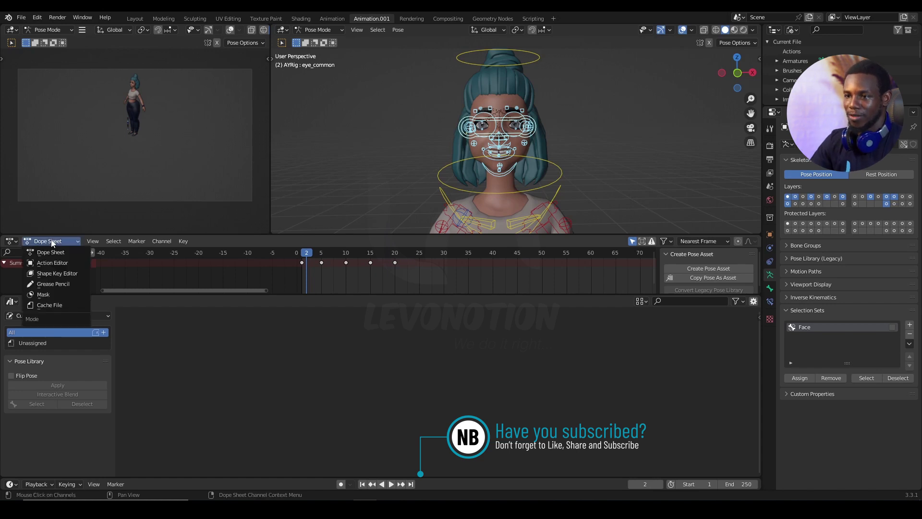
left_click(56, 259)
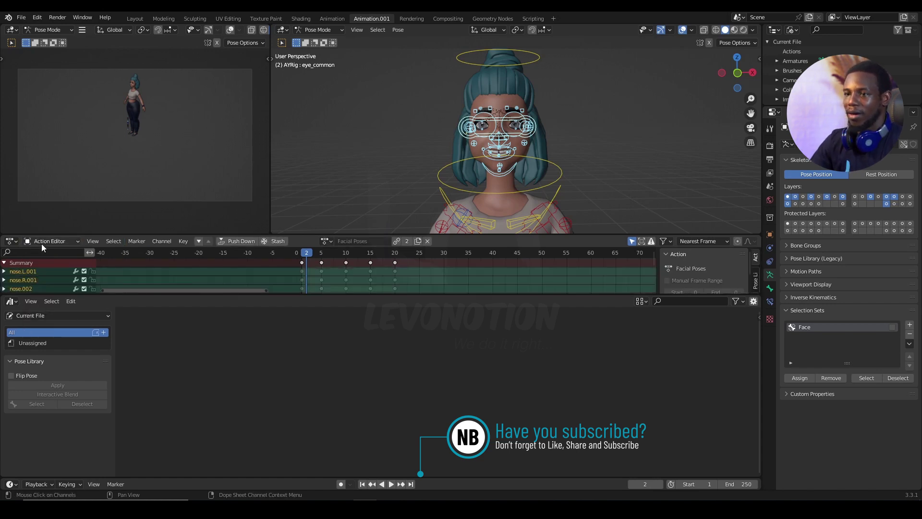
left_click(398, 242)
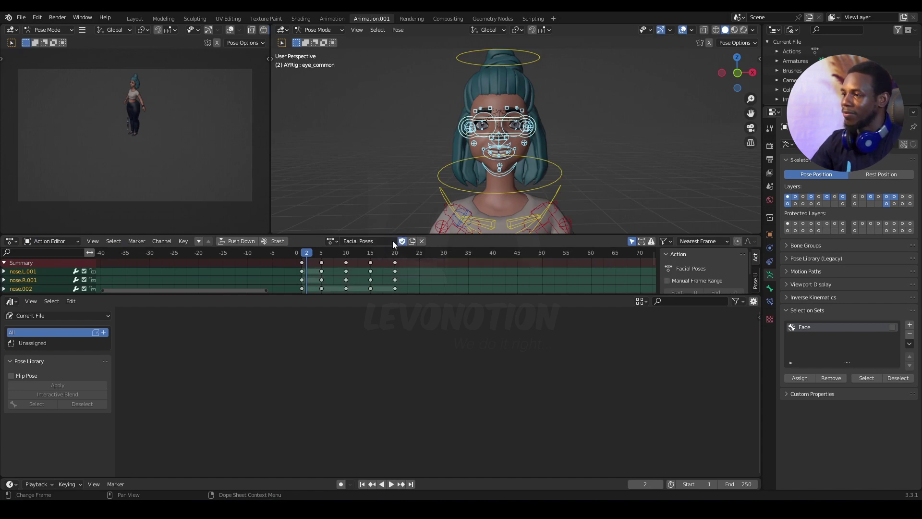
left_click_drag(296, 260, 408, 263)
left_click(422, 241)
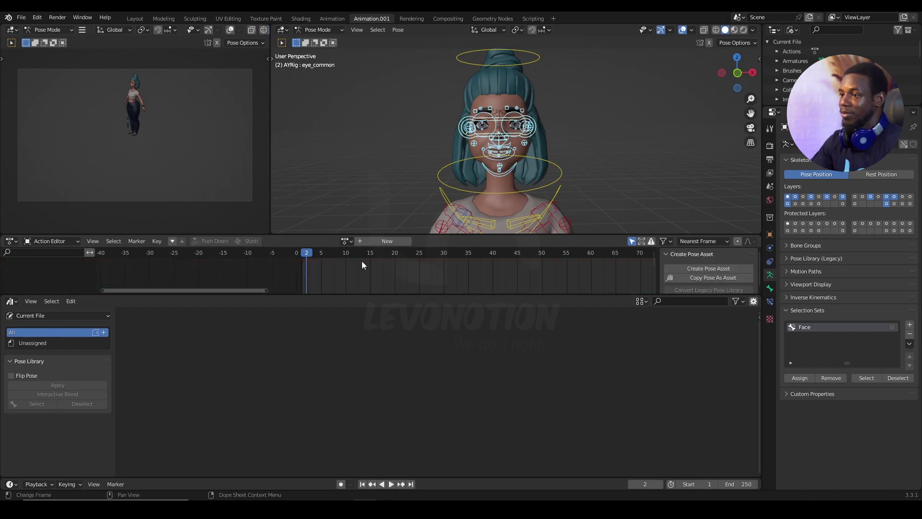
- Play through the timeline to check the rig for leftover facial animation, and return to frame 1
left_click(298, 254)
key("space")
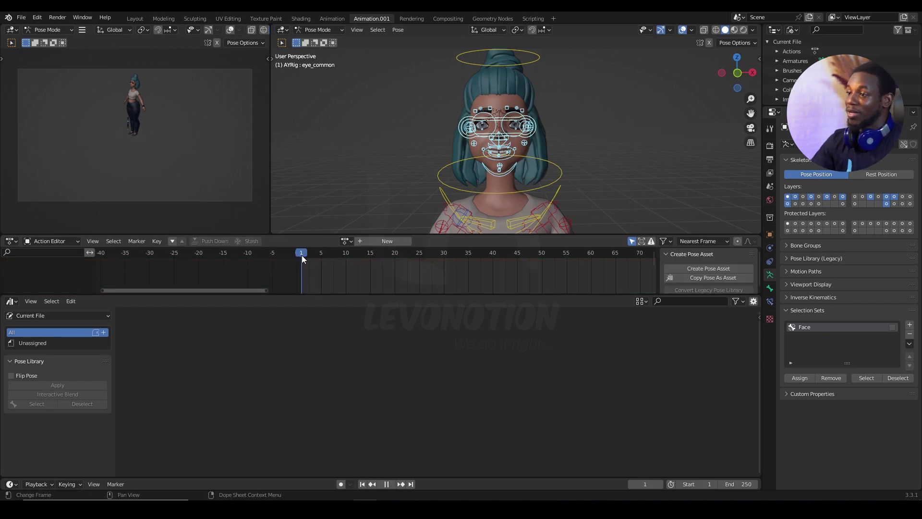
key("space")
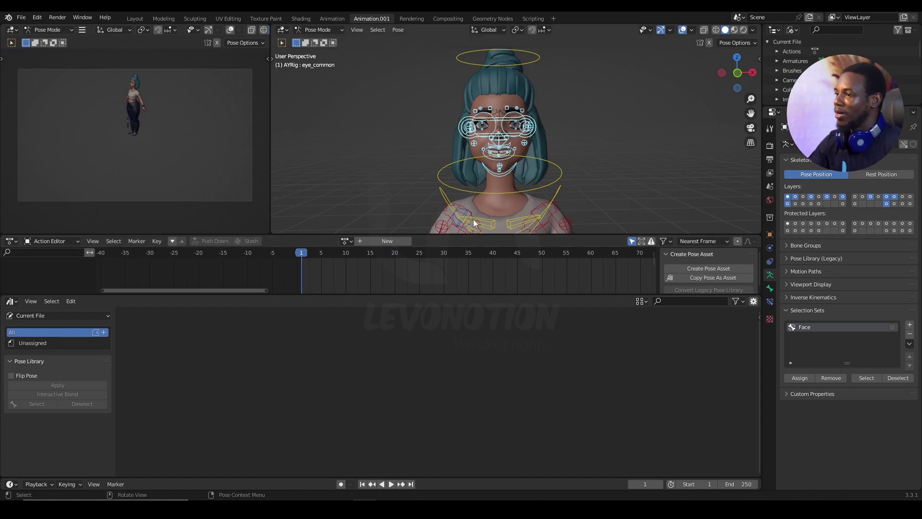
middle_click_drag(379, 257, 341, 271)
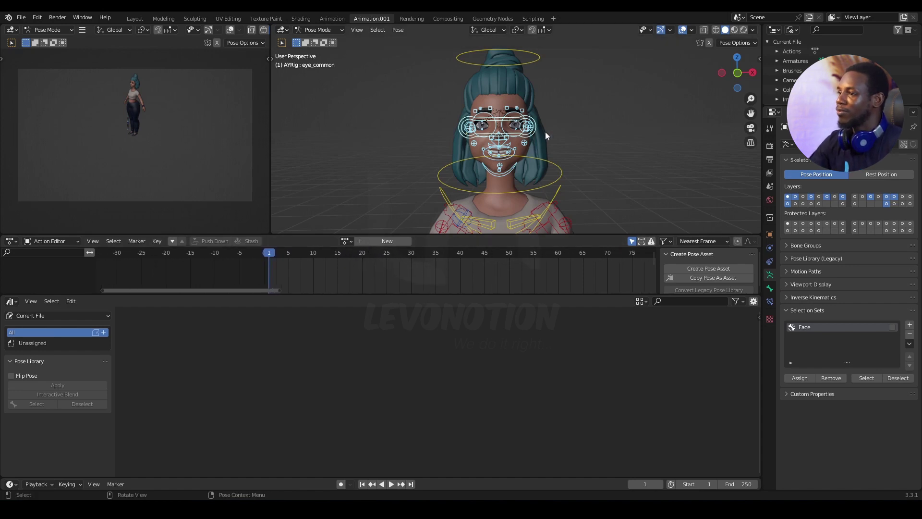
key("space")
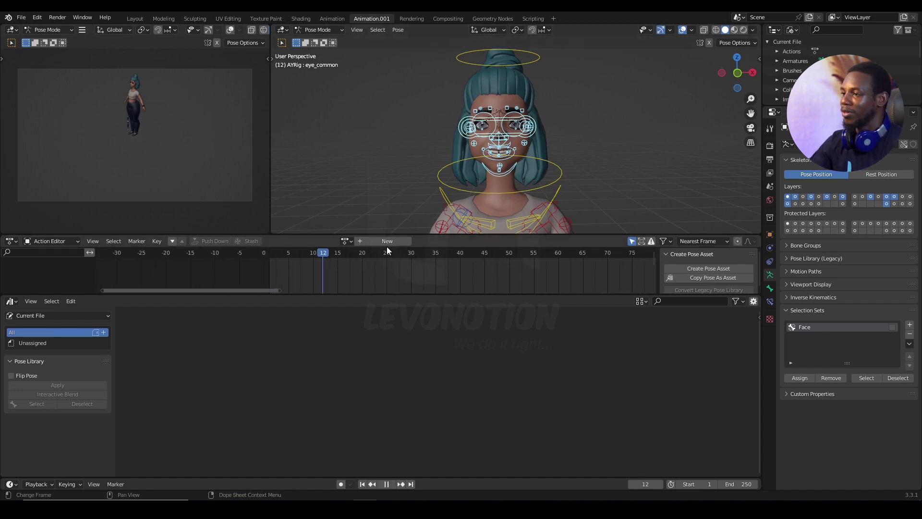
left_click(337, 261)
key("space")
left_click(270, 256)
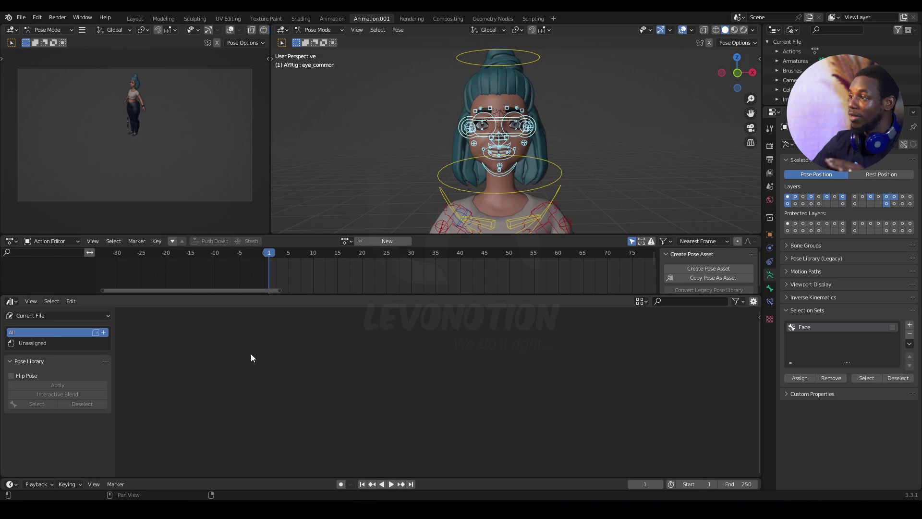
- Display the Facial_poses asset library in the Asset Browser
left_click(62, 315)
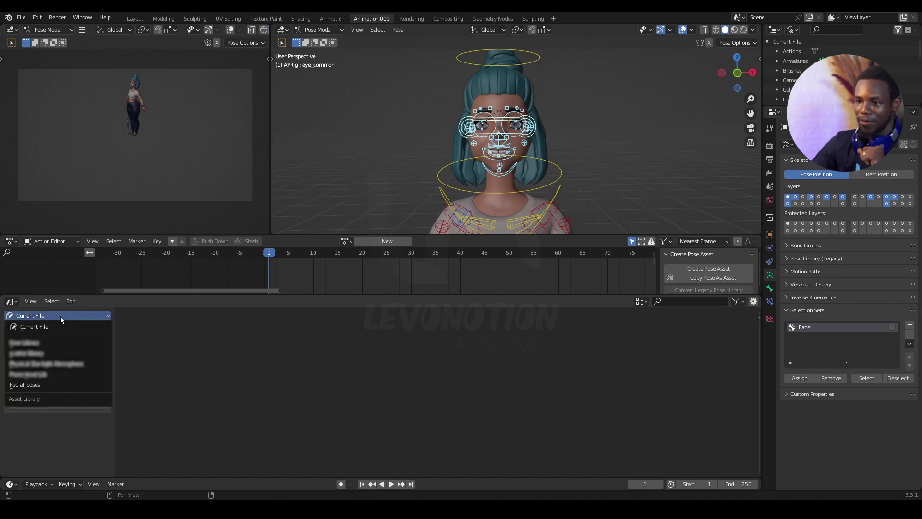
left_click(46, 383)
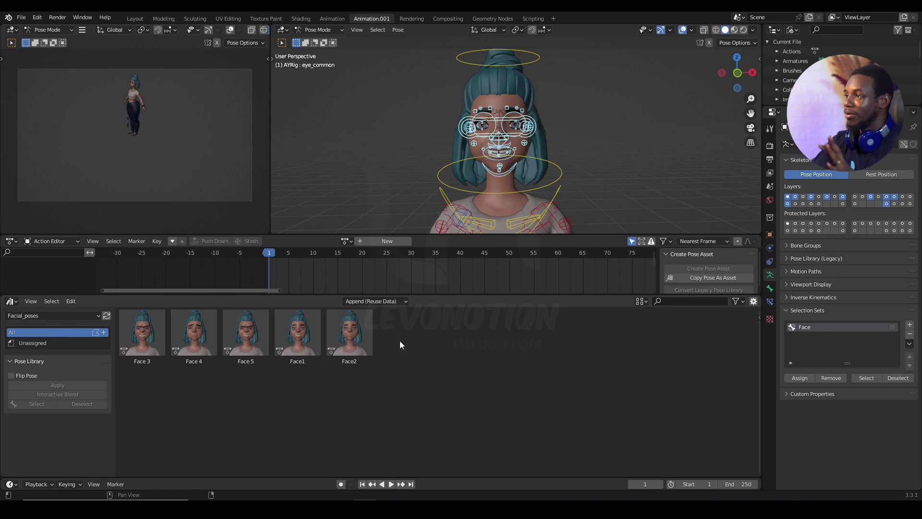
left_click(202, 337)
- Hide the overlays in the main viewport to get a clear close-up of the character's face
scroll(532, 133, "up", 1)
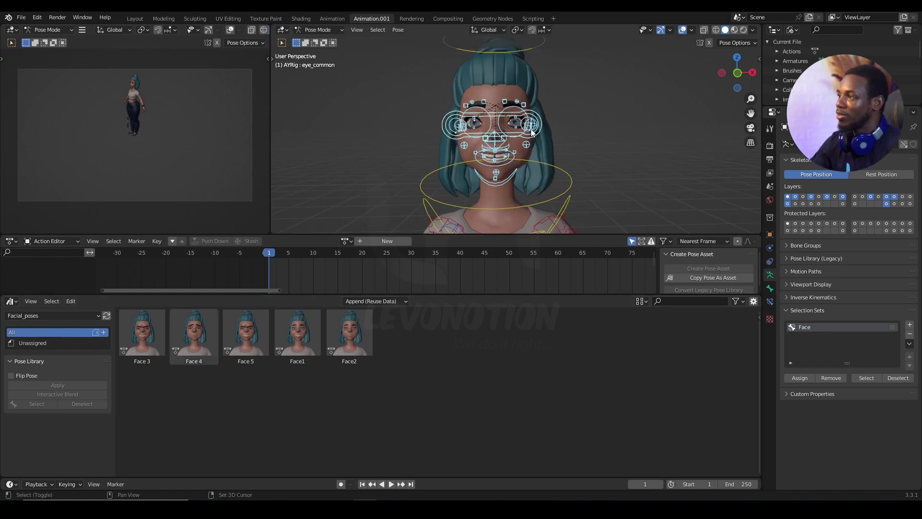
scroll(532, 133, "up", 2, "shift")
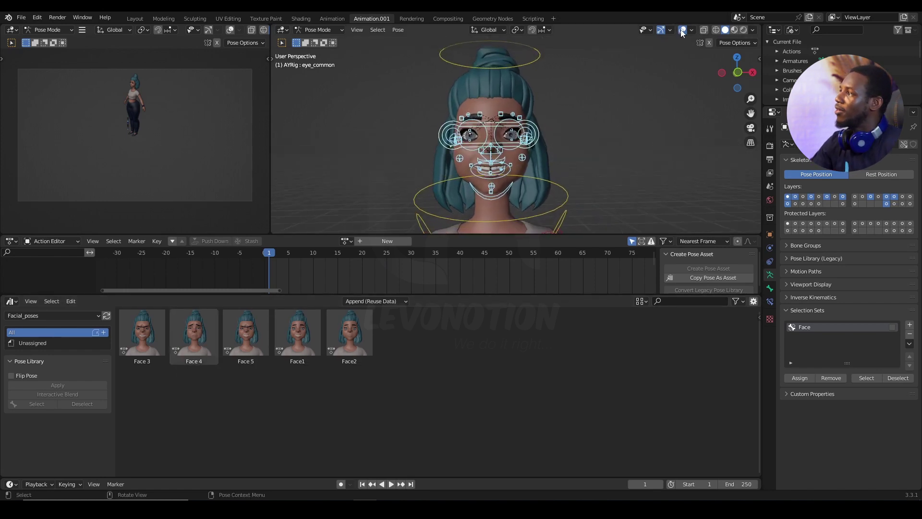
left_click(681, 30)
scroll(483, 135, "up", 3)
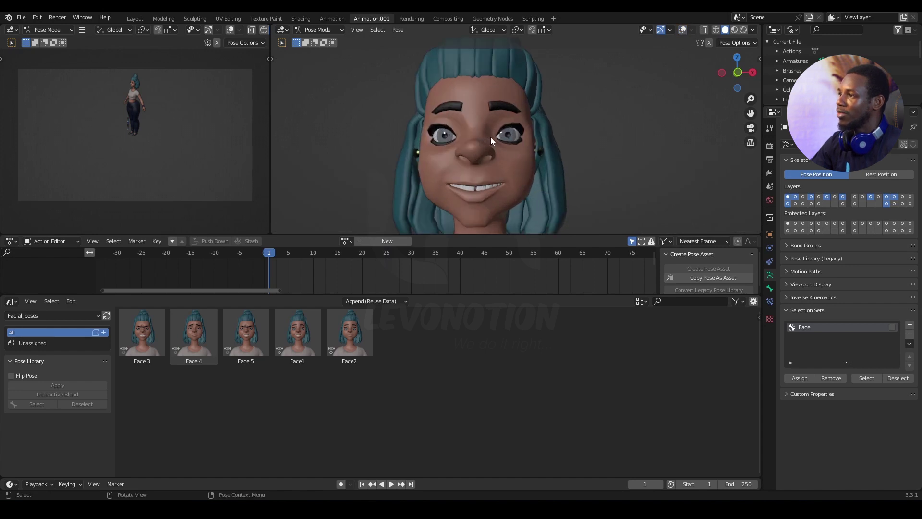
scroll(491, 137, "down", 2)
- Apply the pose assets Face 3, Face 4, Face 5, Face1 and Face2 to the character one after another
left_click(141, 330)
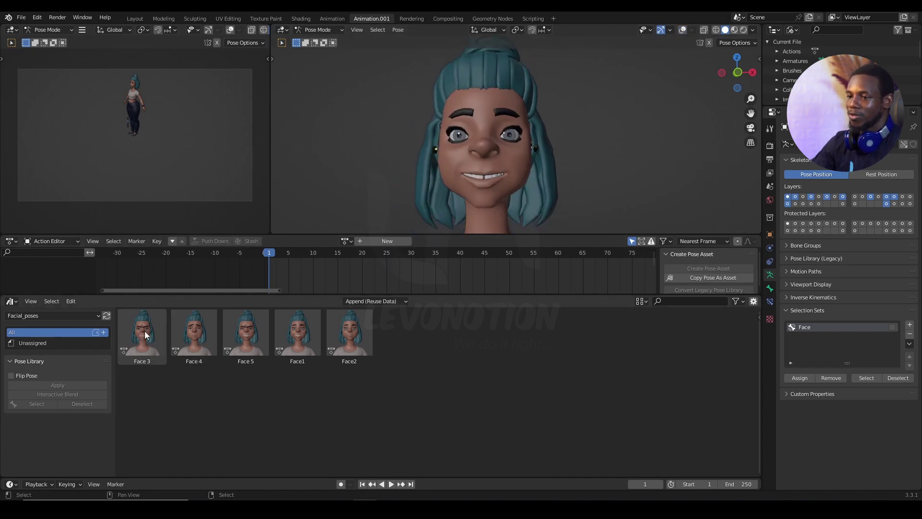
double_click(145, 330)
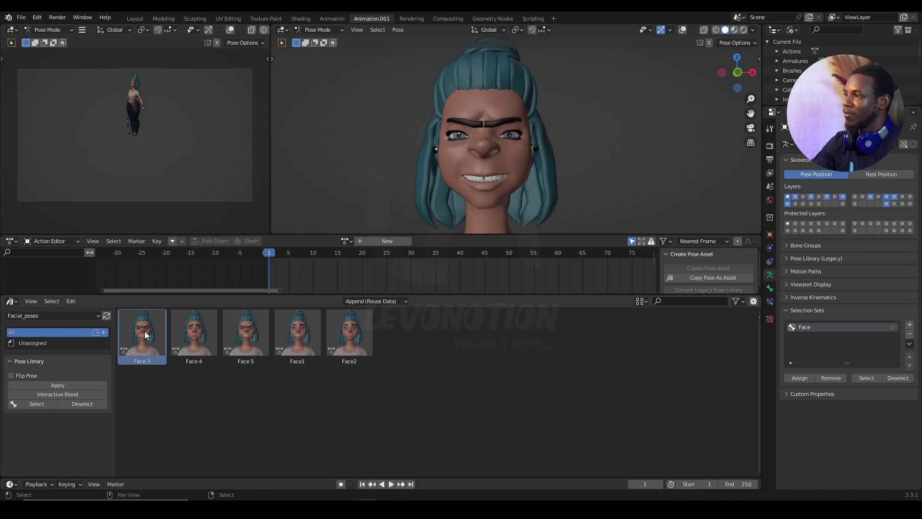
left_click(200, 330)
double_click(200, 330)
left_click(243, 329)
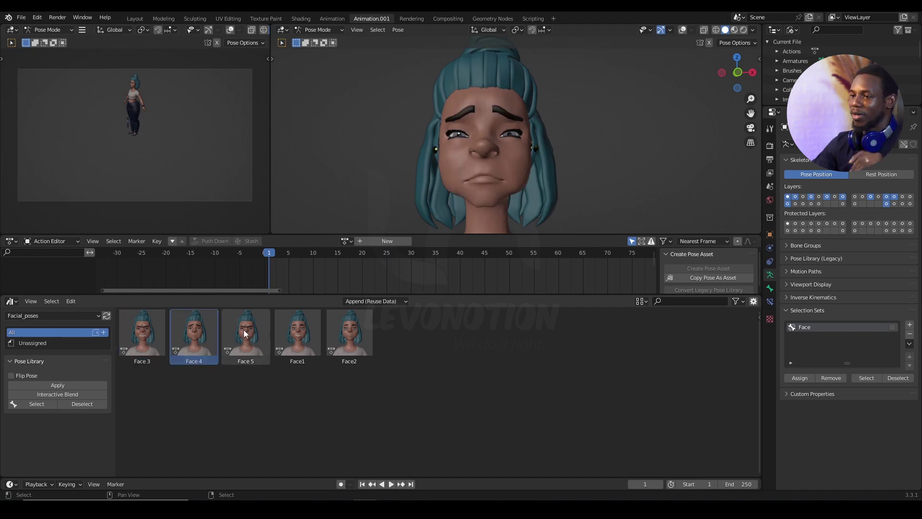
double_click(244, 330)
left_click(296, 329)
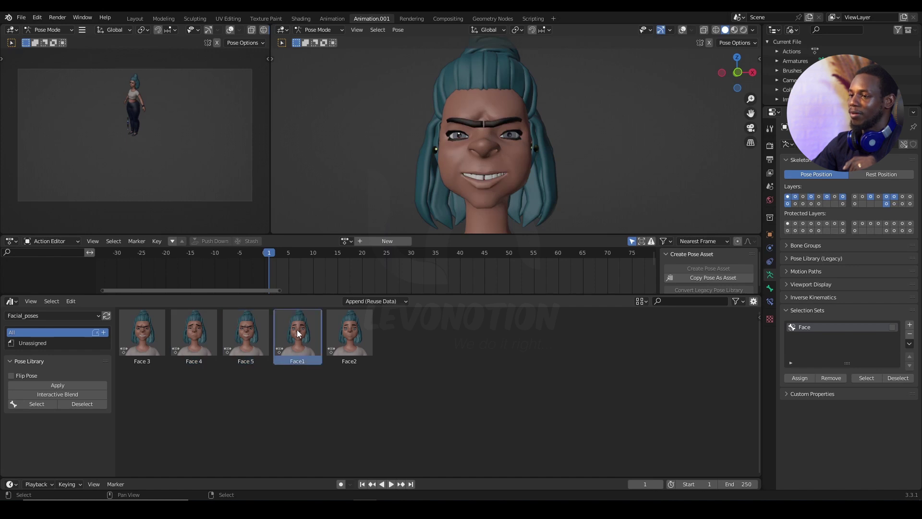
double_click(297, 330)
left_click(345, 333)
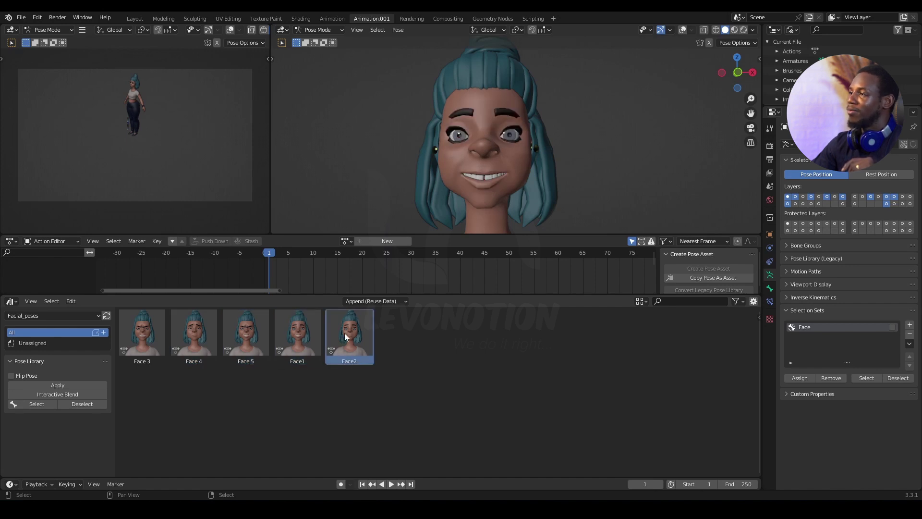
double_click(346, 333)
- Switch the viewport to Material Preview and apply the poses Face1, Face 5, Face 4 and finally Face 3
left_click(735, 29)
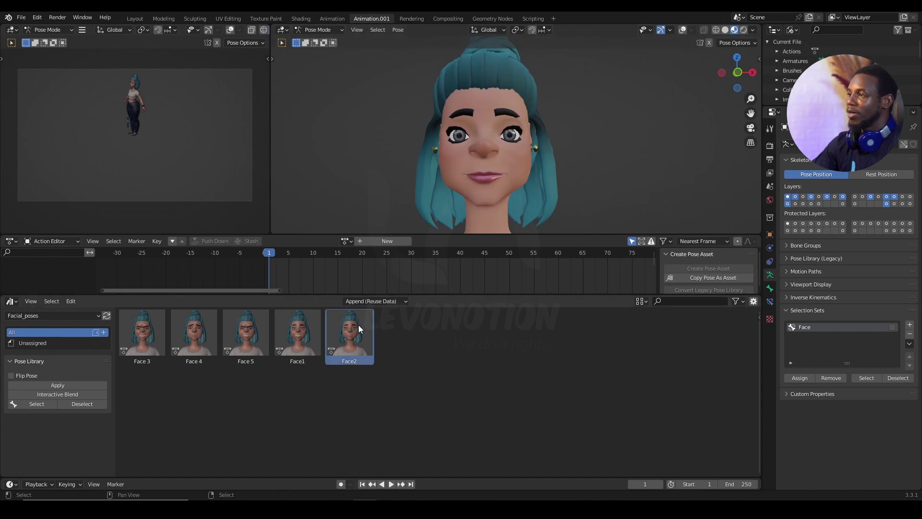
left_click(298, 335)
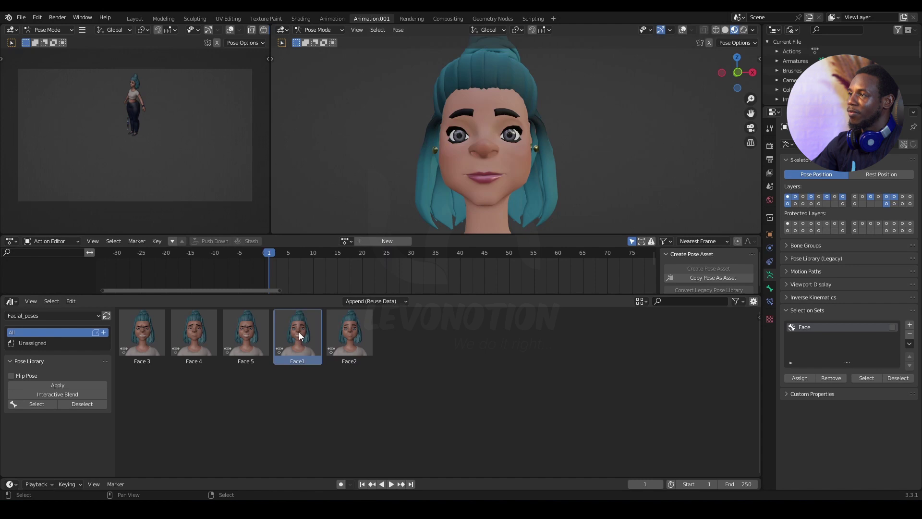
left_click(243, 329)
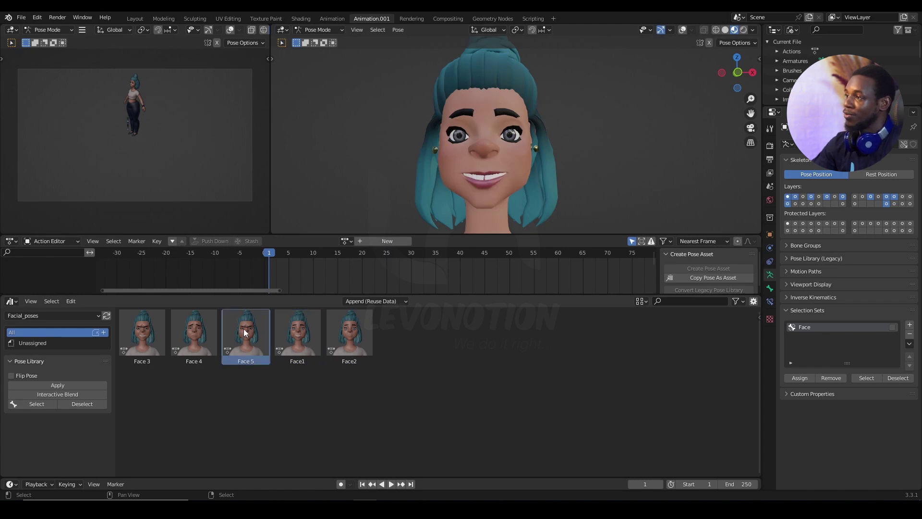
left_click(201, 335)
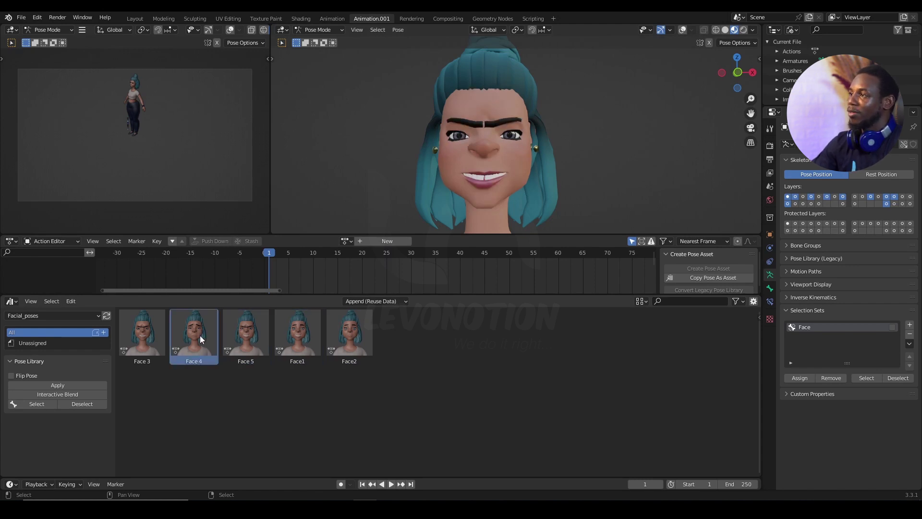
left_click(148, 335)
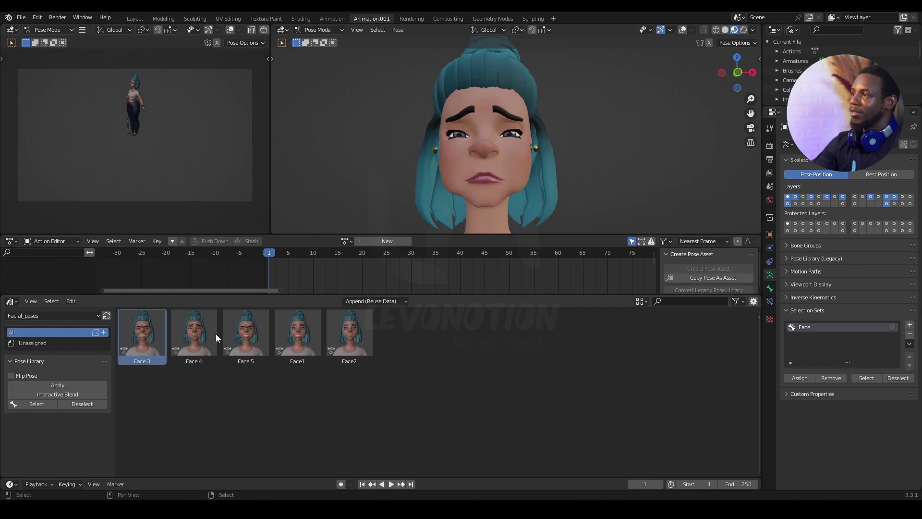
- Show the viewport overlays again and change the selection from the facial controls to the neck control
scroll(529, 178, "down", 3)
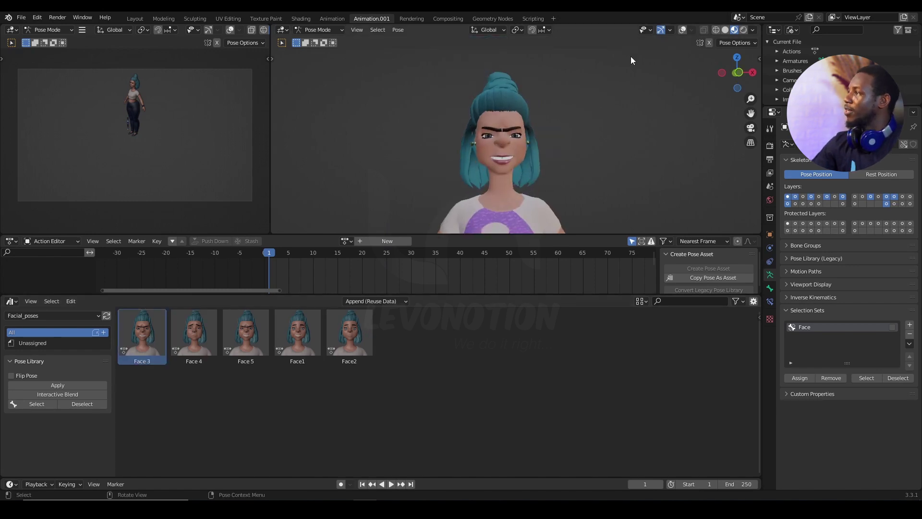
left_click(682, 30)
key("a")
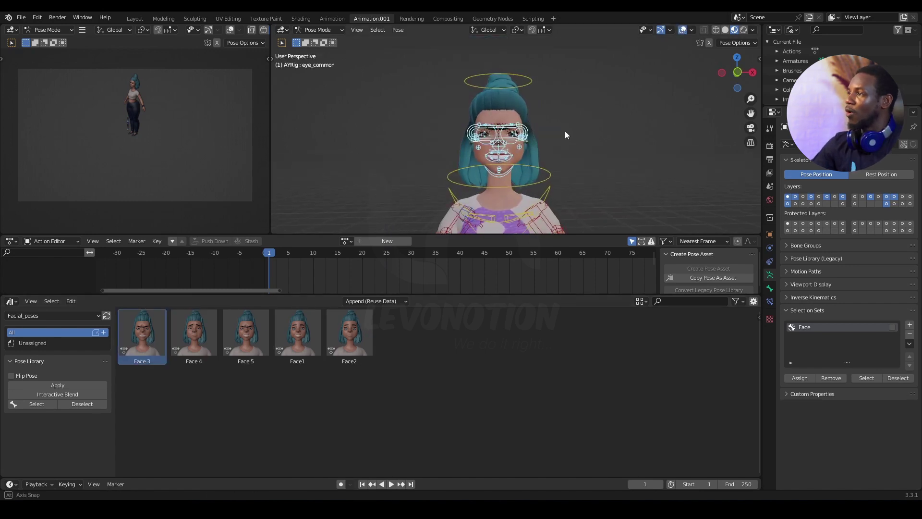
key("alt+a")
key("ctrl+z")
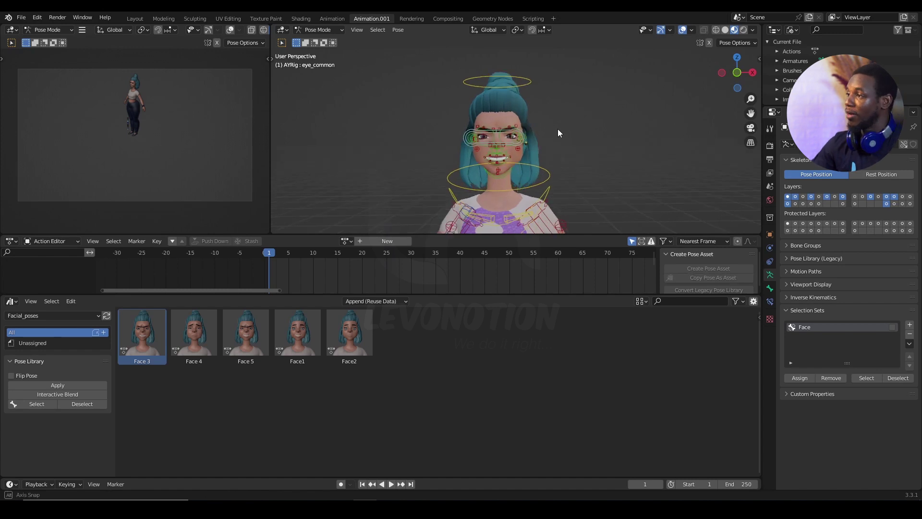
key("ctrl+z")
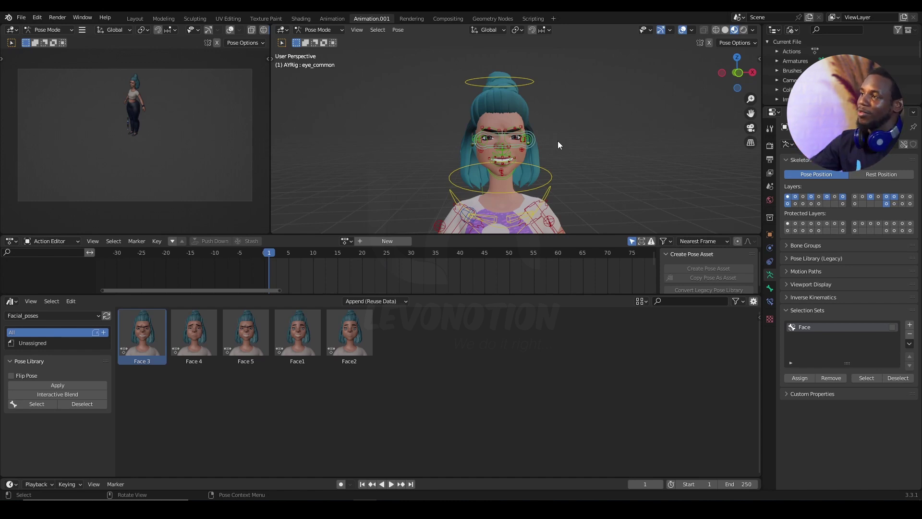
left_click(552, 177)
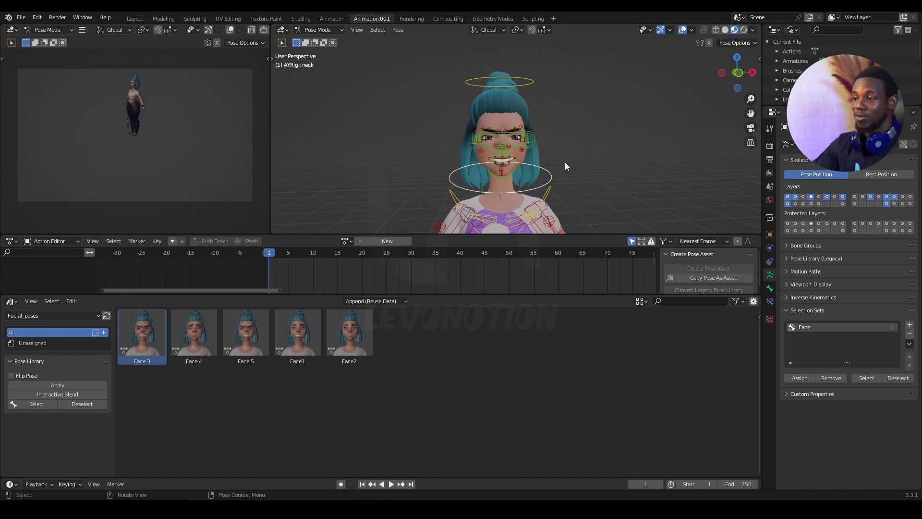